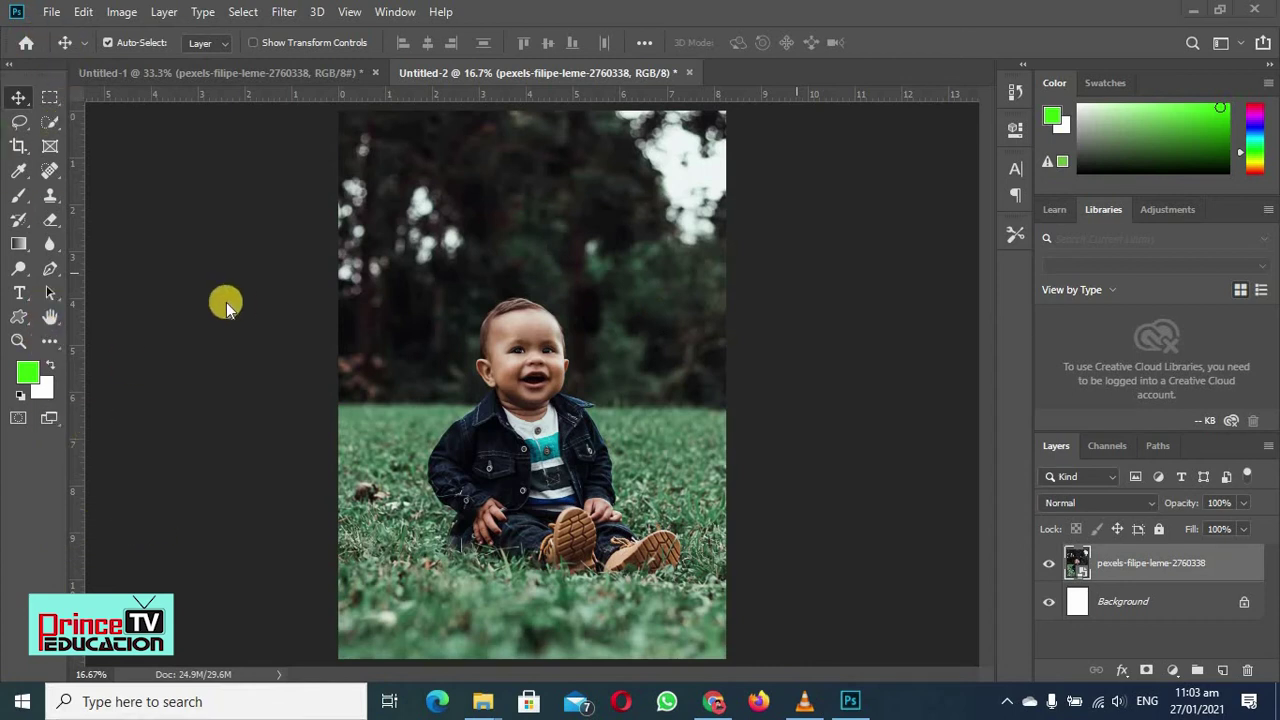
Select a rectangular area around the baby in Untitled-2 with the Rectangular Marquee tool and shift the selection slightly upward.
click(49, 97)
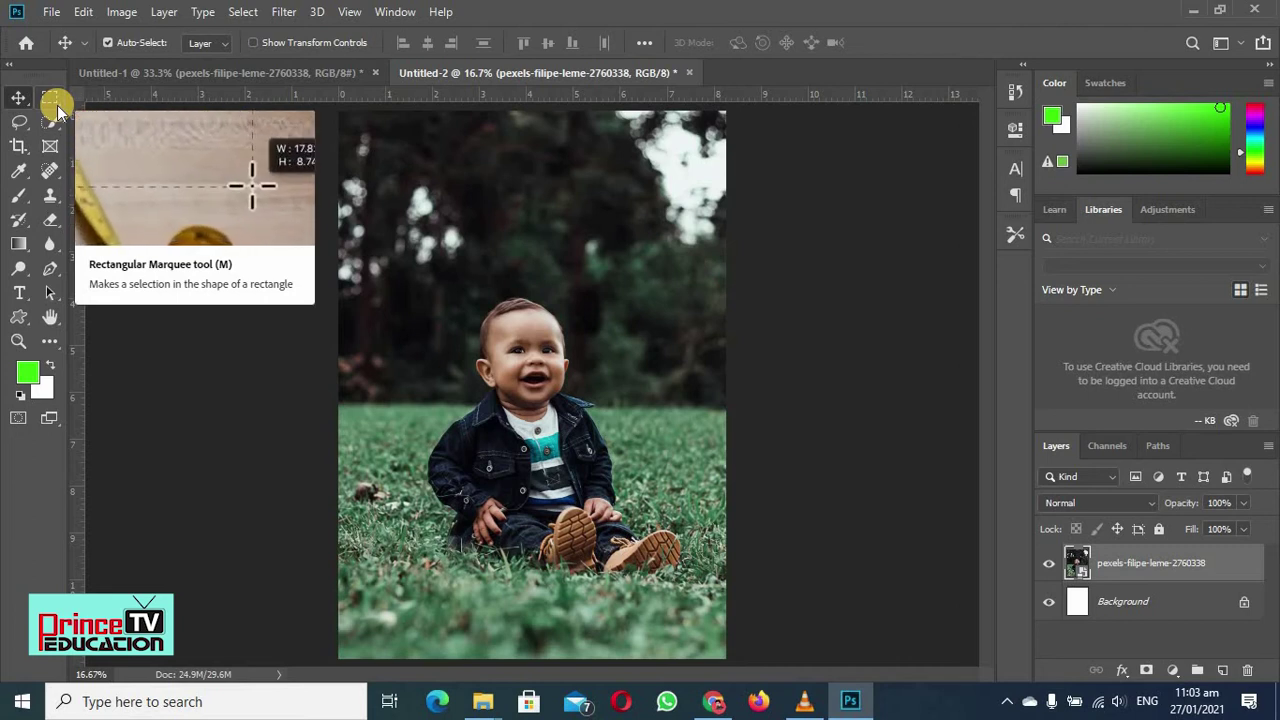
click(52, 100)
right_click(57, 104)
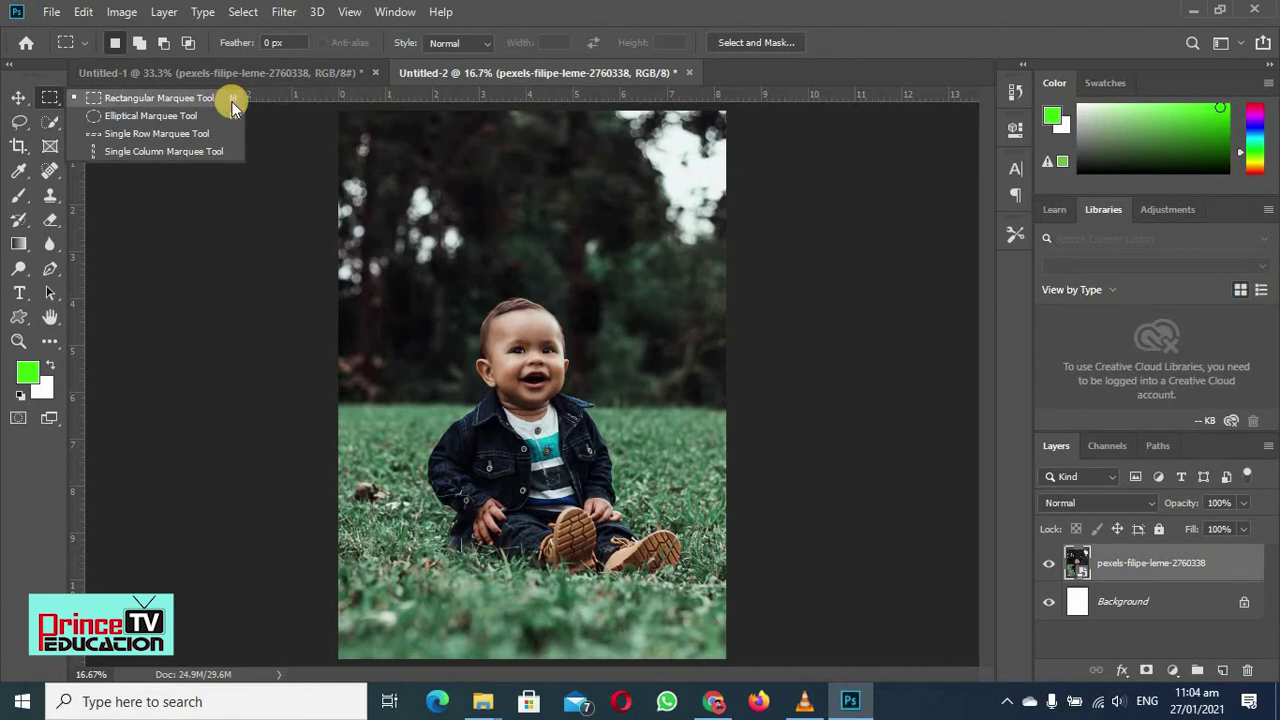
click(106, 96)
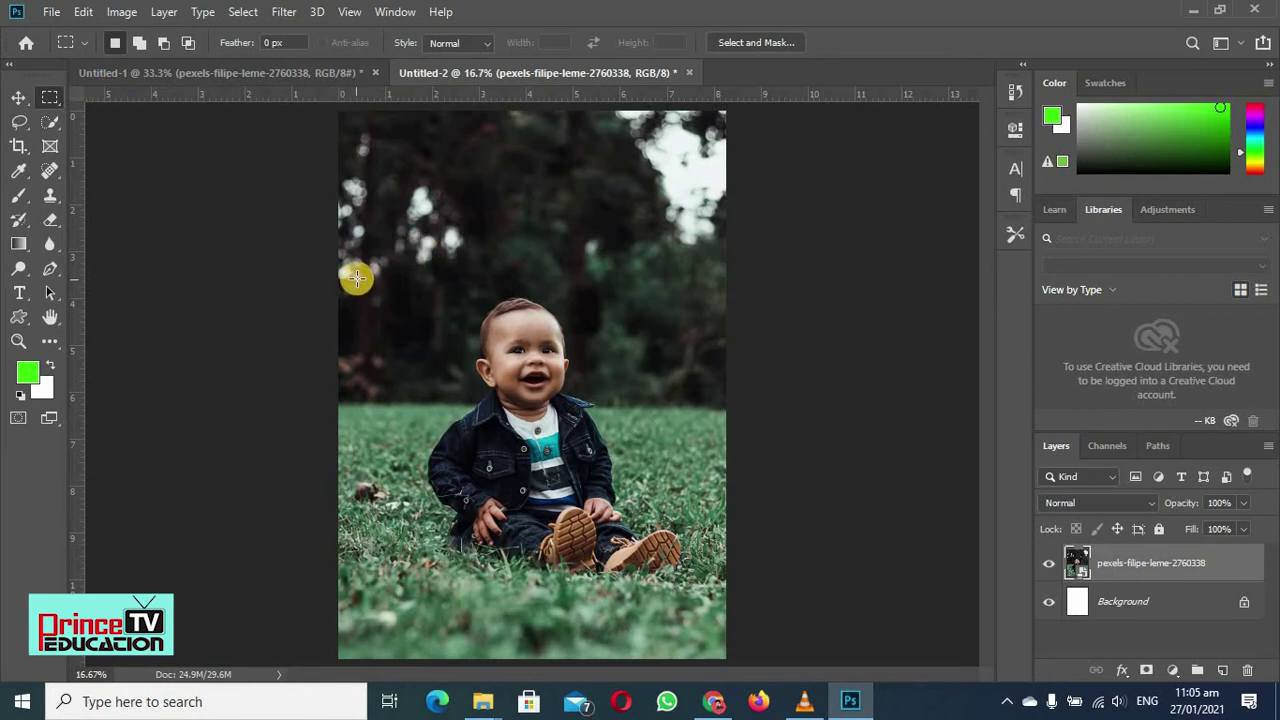
drag(356, 279, 692, 584)
drag(594, 352, 600, 337)
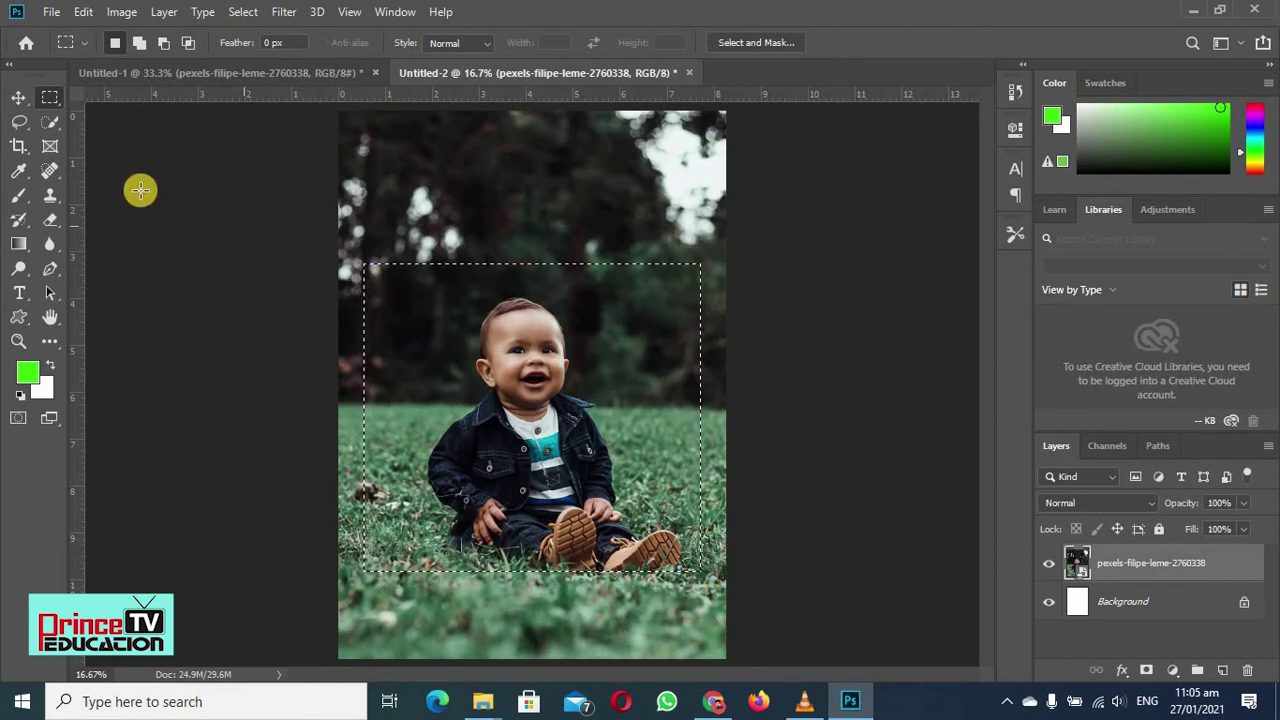
click(19, 97)
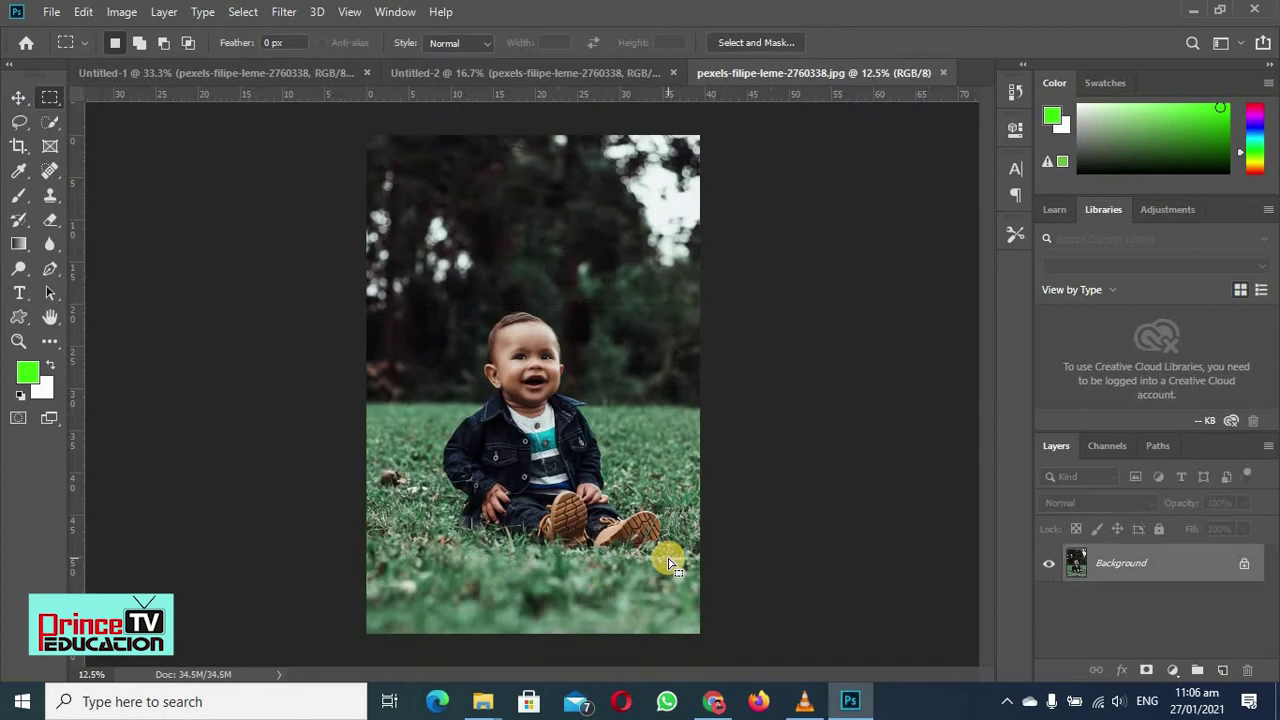
In pexels-filipe-leme-2760338.jpg, select a rectangular area around the baby, try to alter the selected area and undo the changes to it.
drag(668, 527, 668, 557)
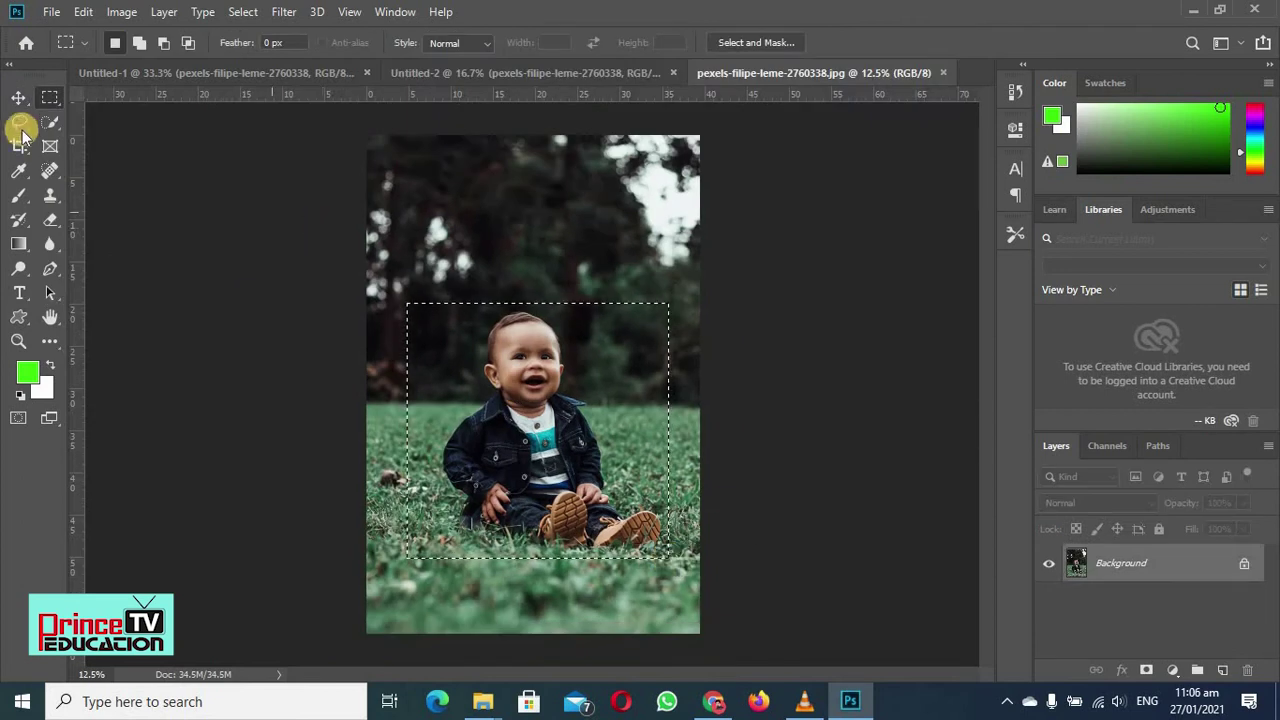
click(19, 97)
mouse_move(531, 377)
mouse_down()
mouse_move(522, 345)
mouse_move(672, 330)
mouse_move(766, 475)
mouse_move(526, 371)
mouse_move(540, 277)
mouse_move(511, 286)
mouse_move(529, 377)
mouse_up()
key(ctrl+z)
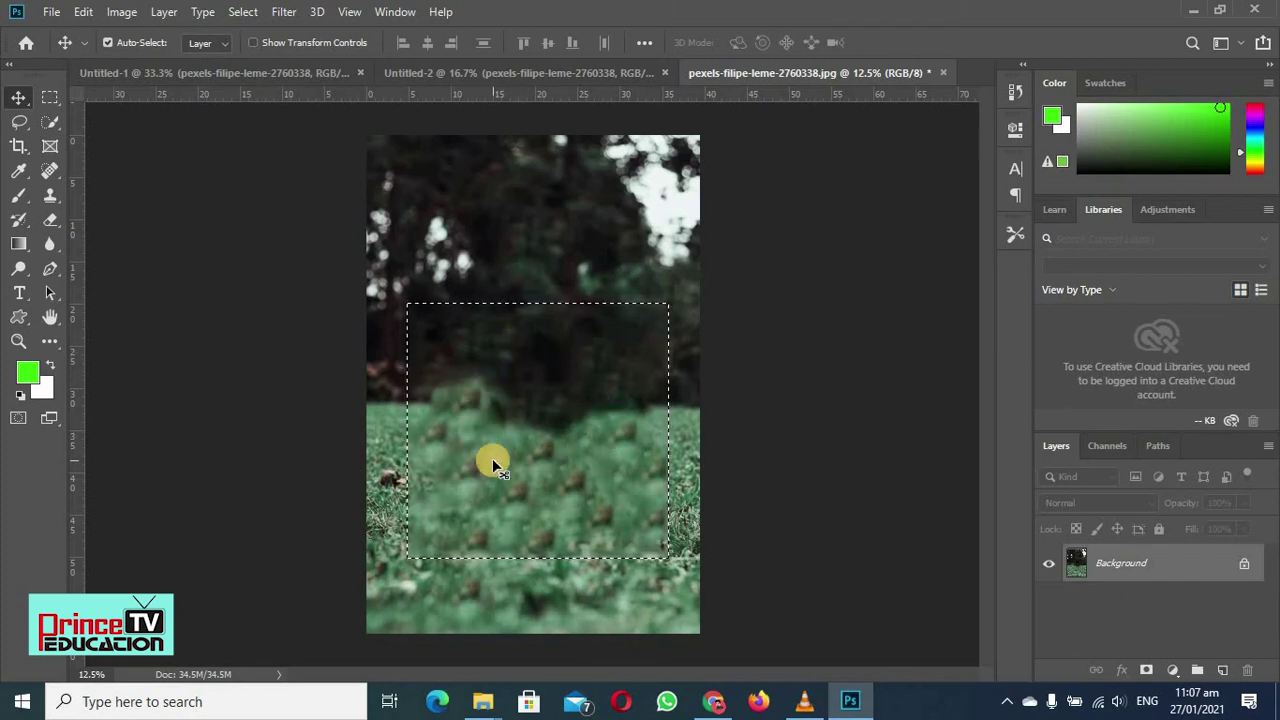
key(ctrl+z)
key(ctrl)
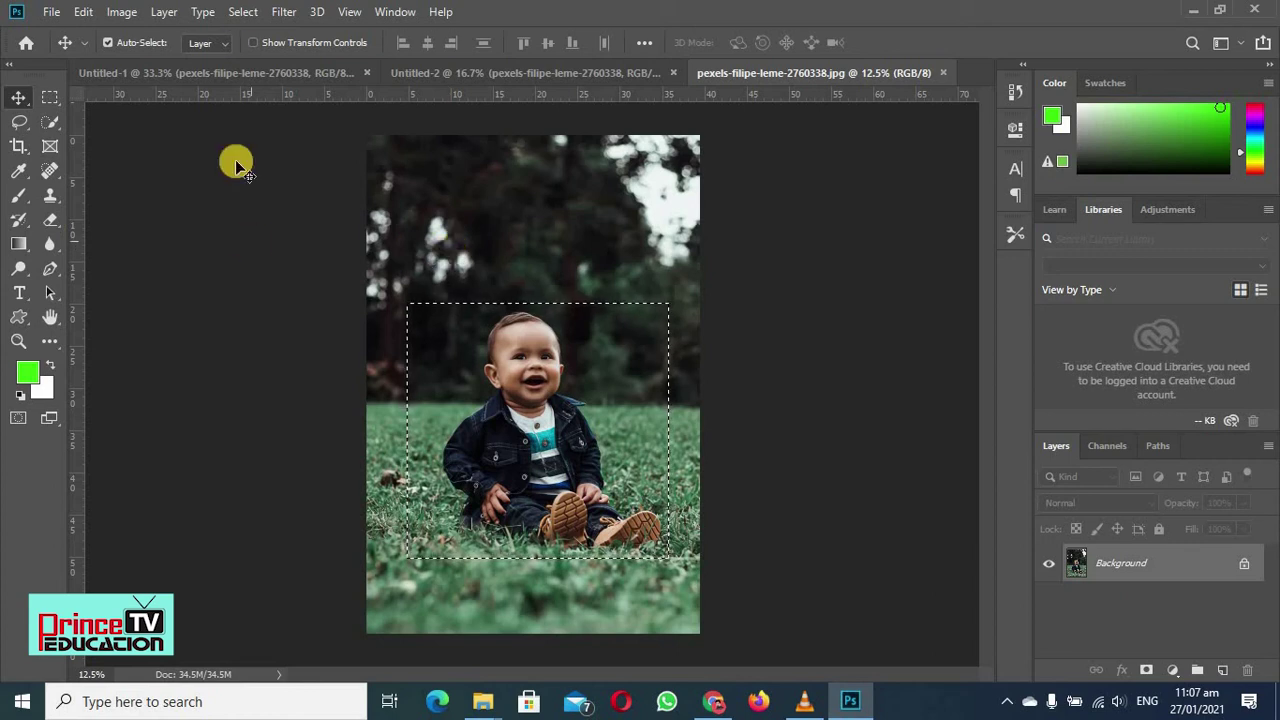
Invert the rectangular selection and fill the area around the baby with the Background Color.
click(245, 12)
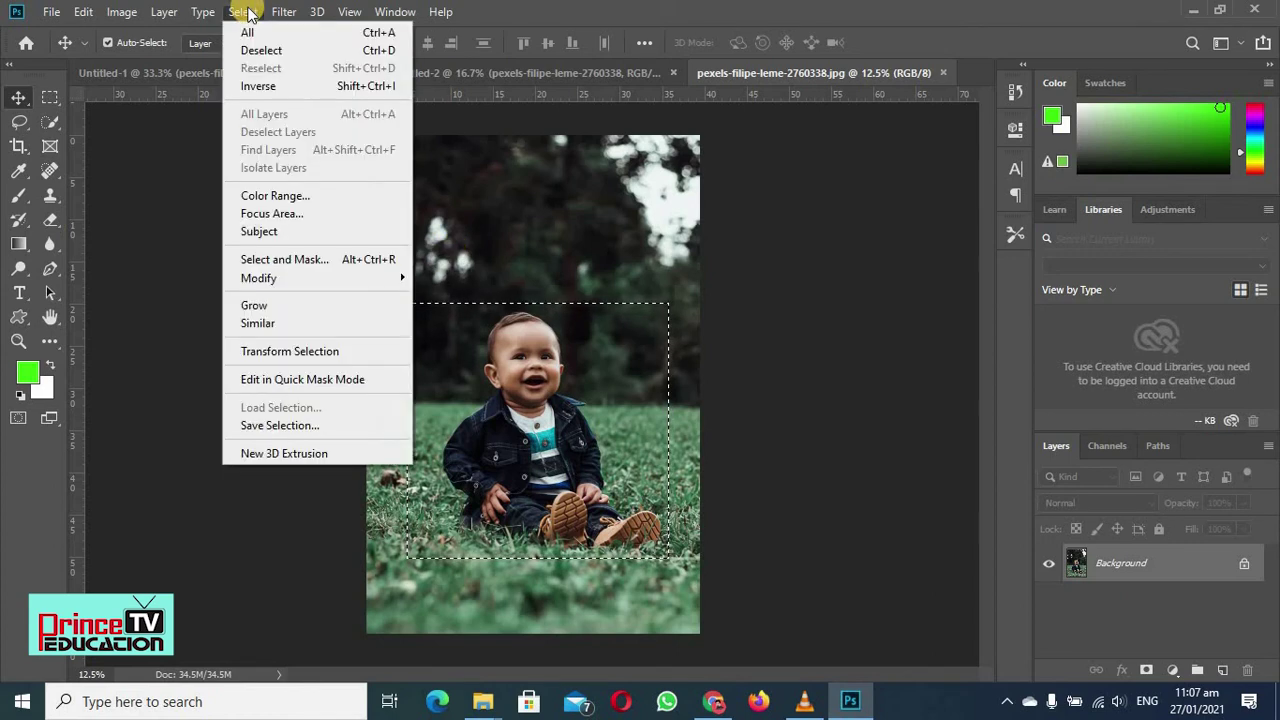
click(265, 93)
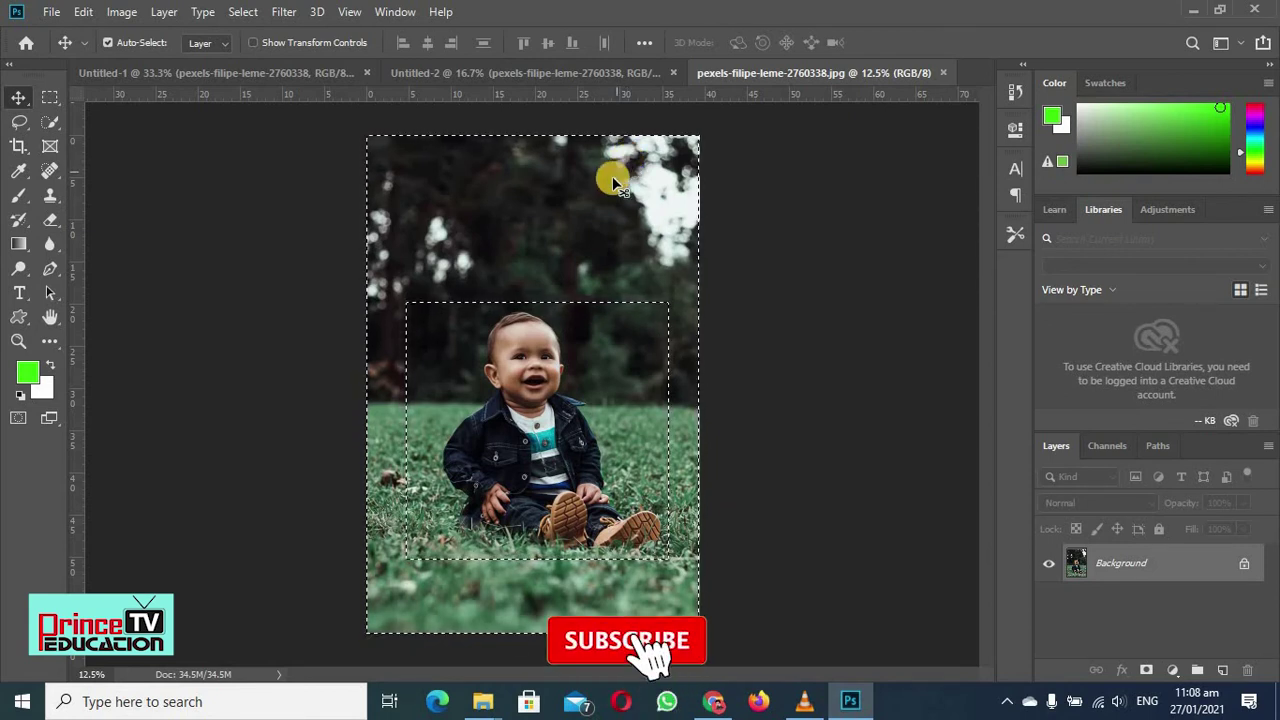
key(shift+F5)
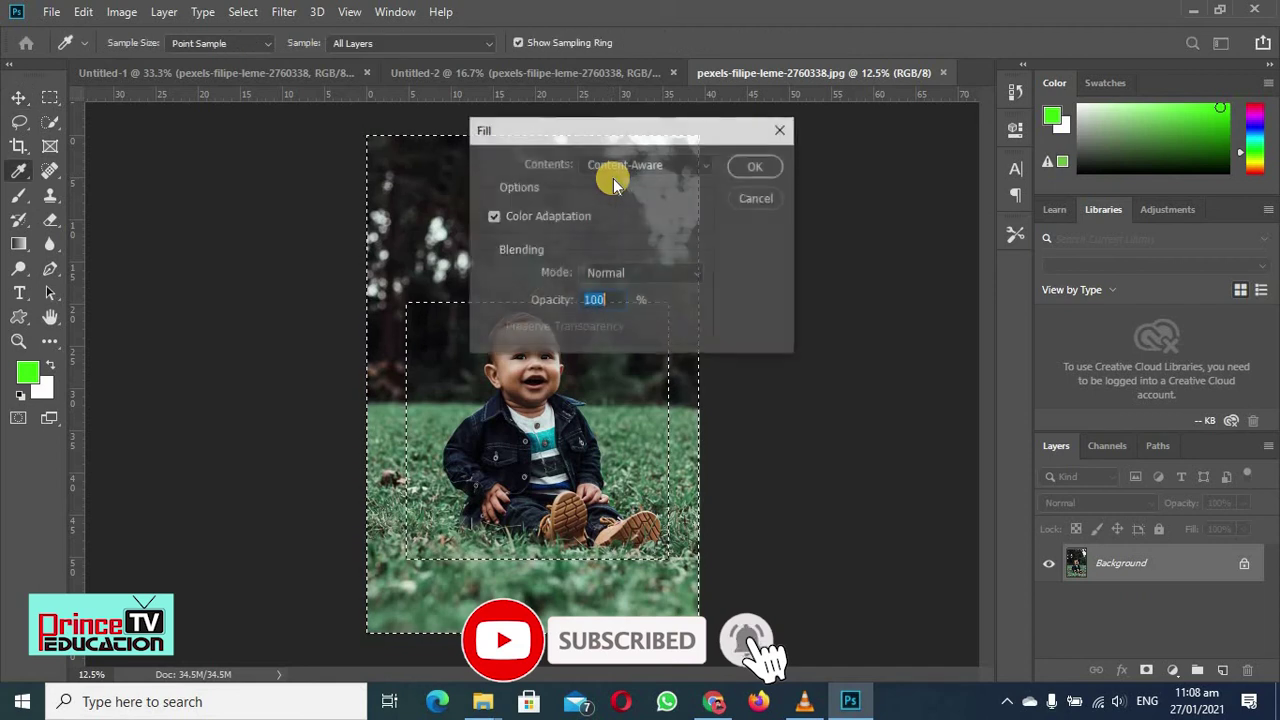
click(615, 166)
click(657, 200)
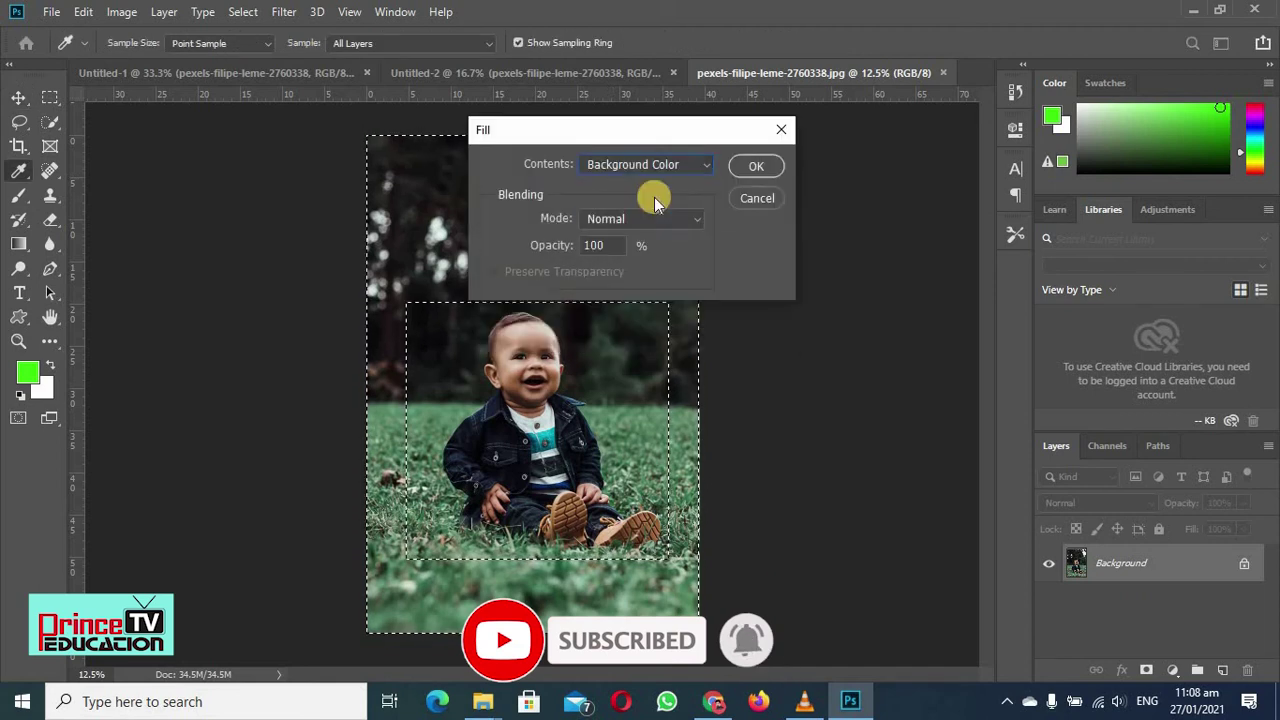
click(750, 167)
key(v)
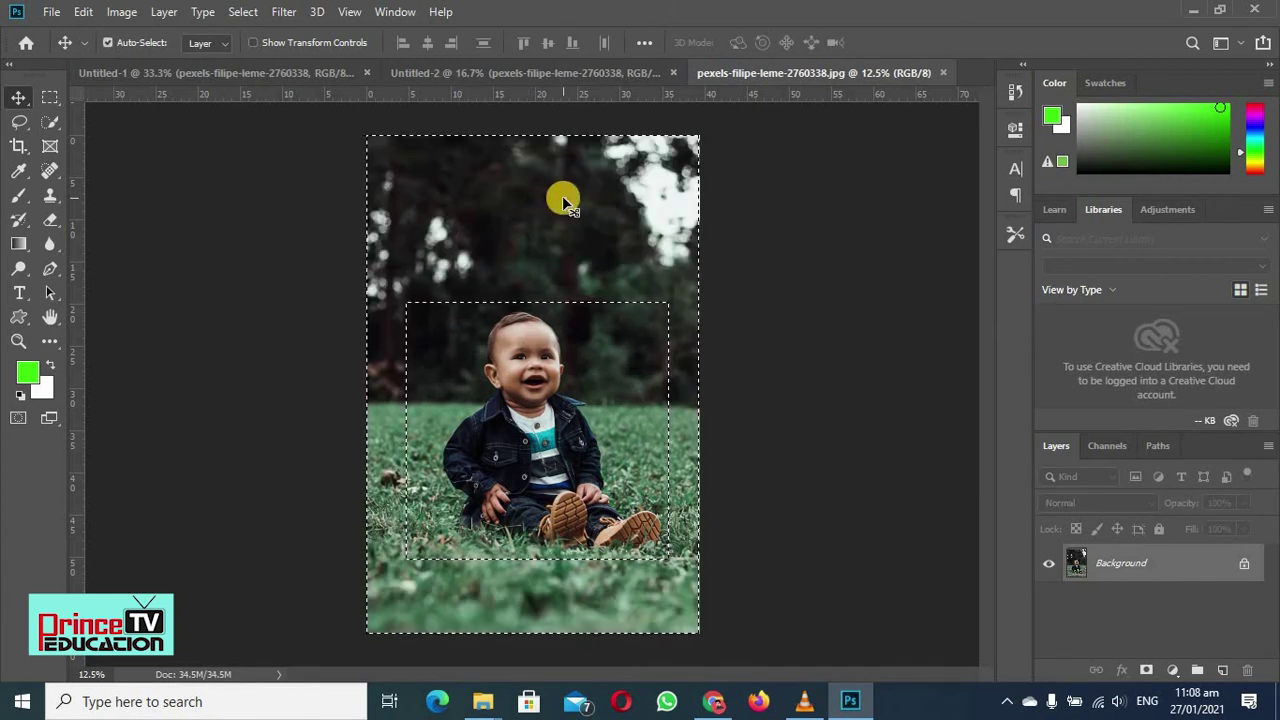
Fill the area outside the rectangle with the Foreground Color in Normal mode at 100% opacity, and undo the fill.
key(shift+F5)
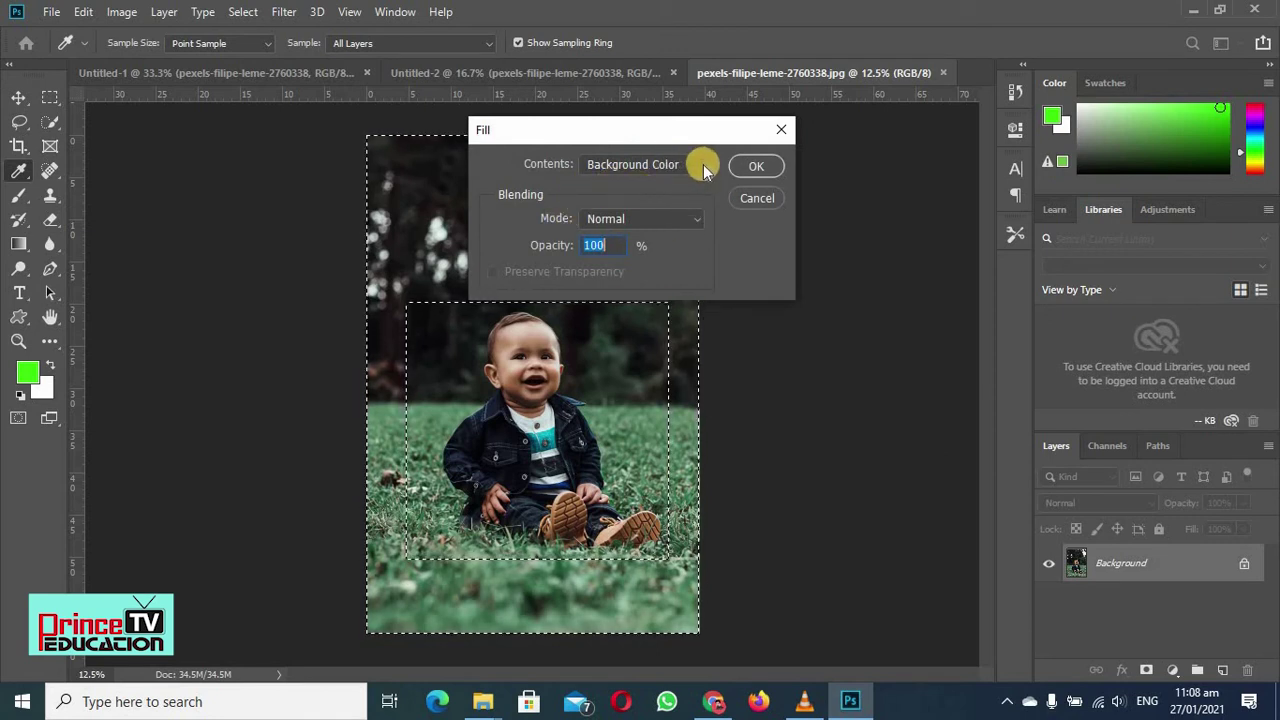
click(703, 164)
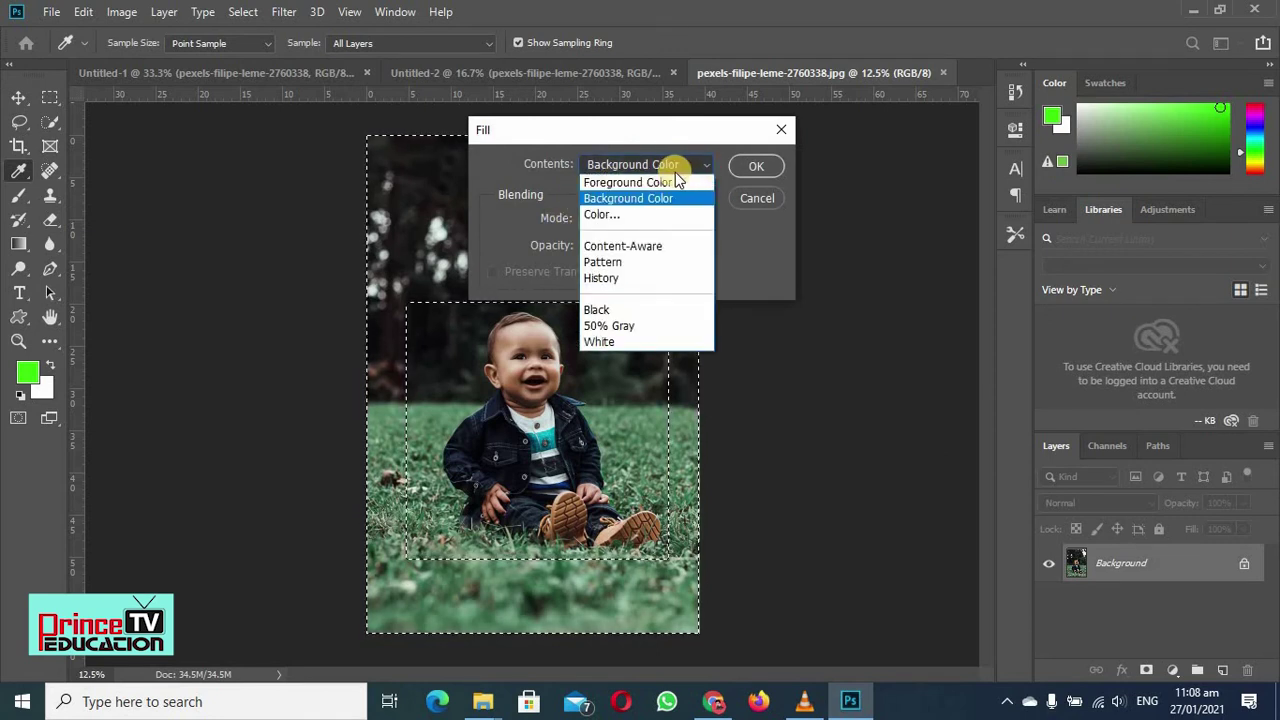
click(662, 183)
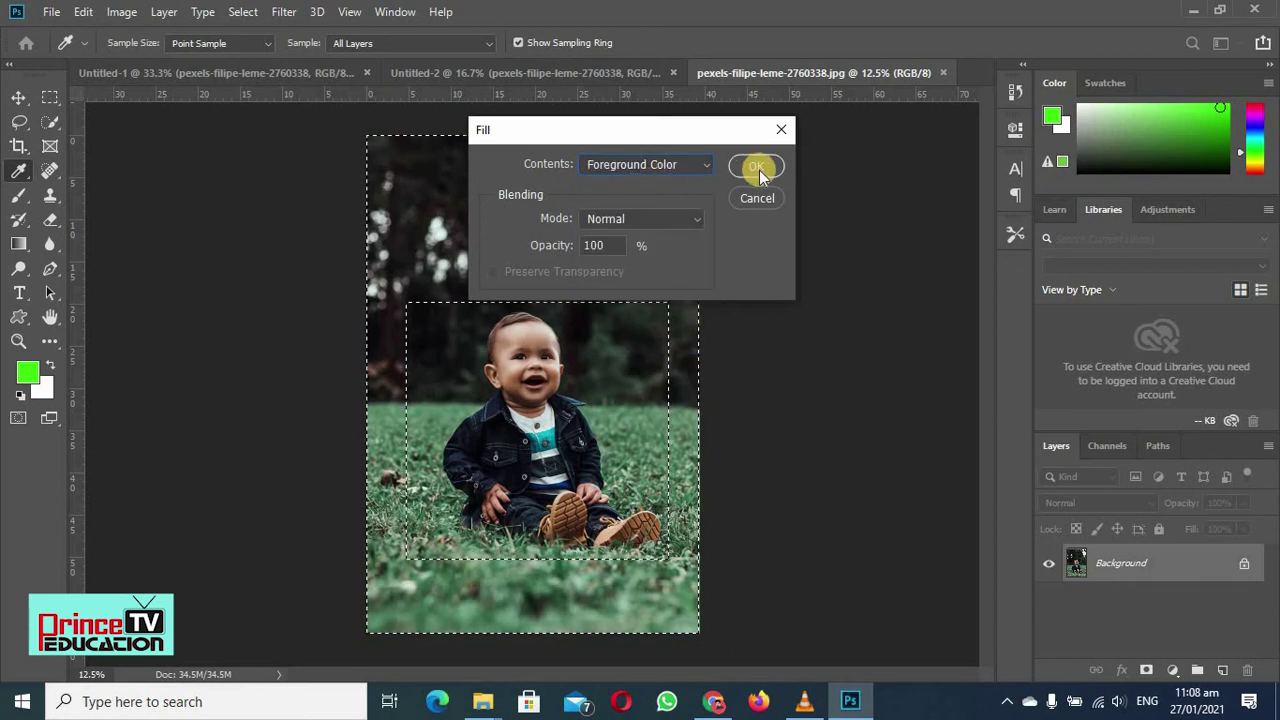
click(757, 167)
key(v)
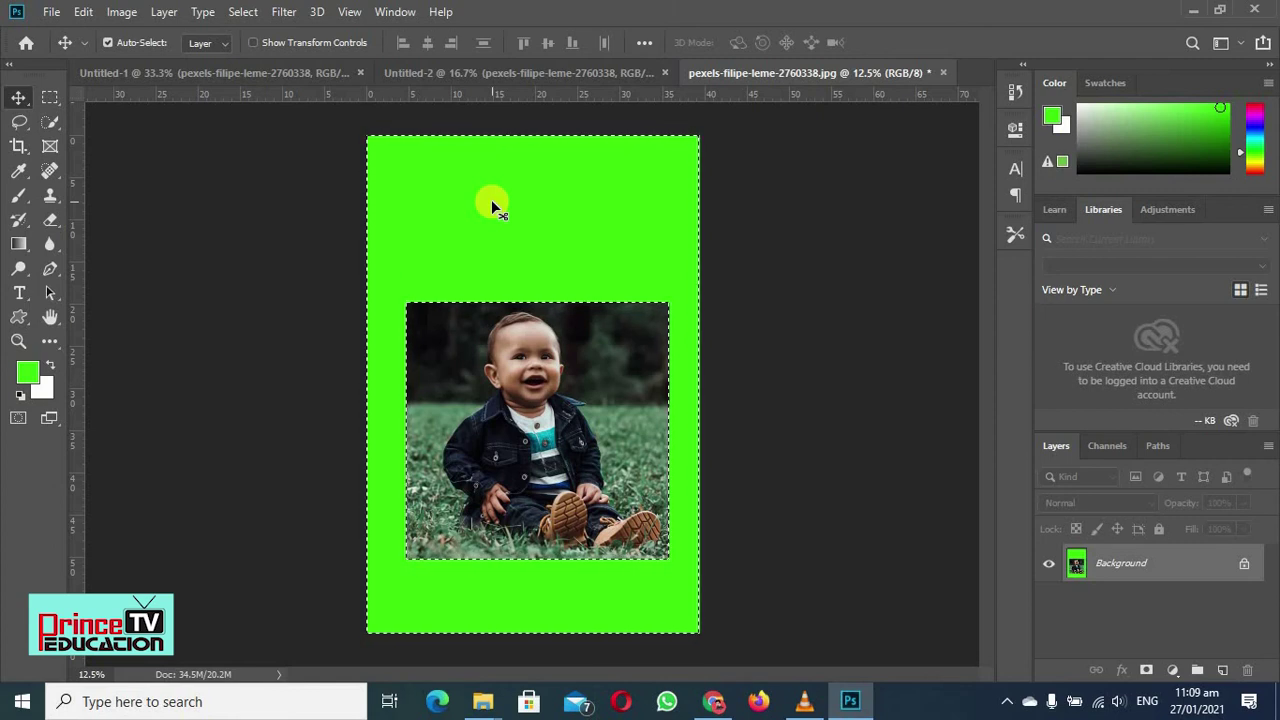
key(ctrl+z)
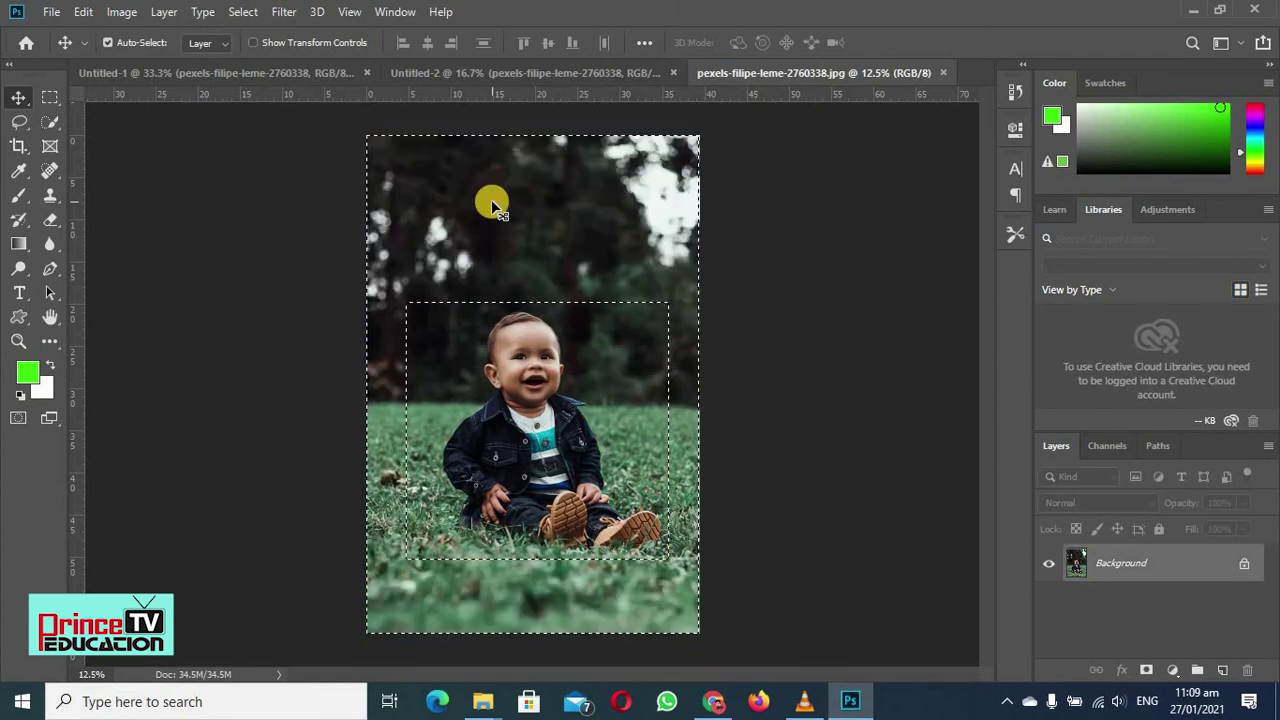
Fill the area outside the rectangle using Content-Aware contents with Color Adaptation enabled.
key(shift+F5)
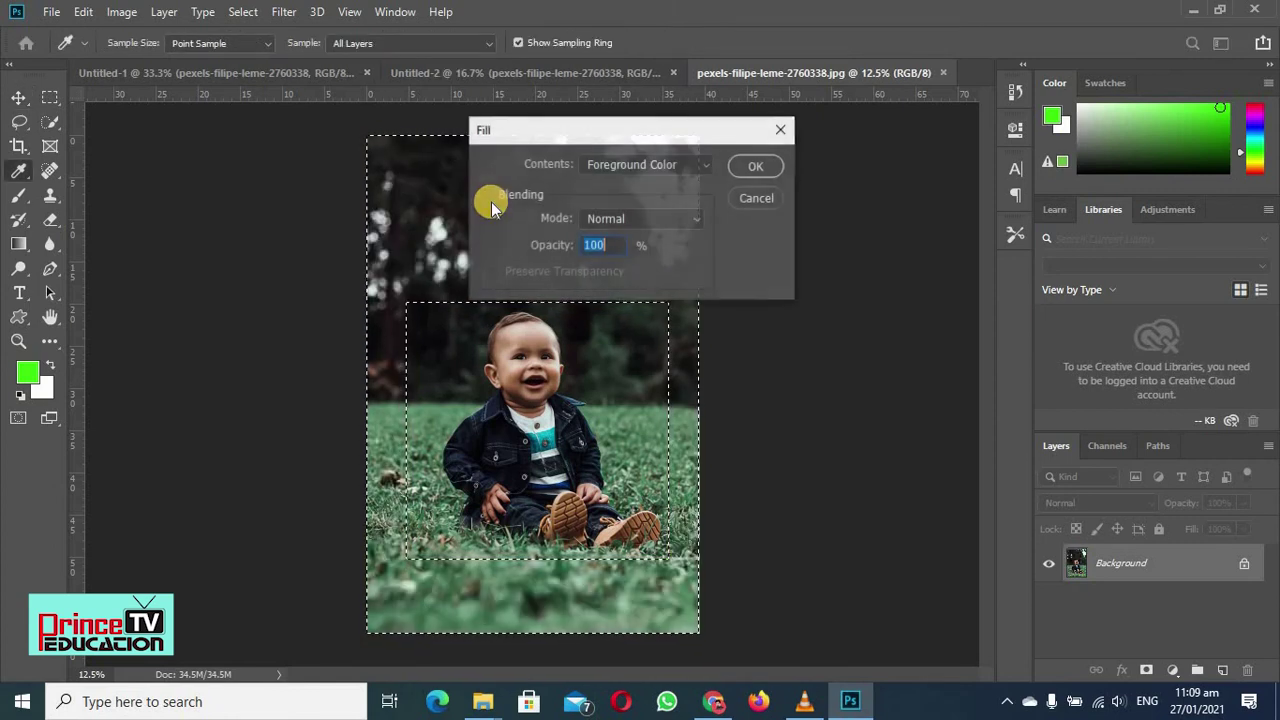
click(703, 166)
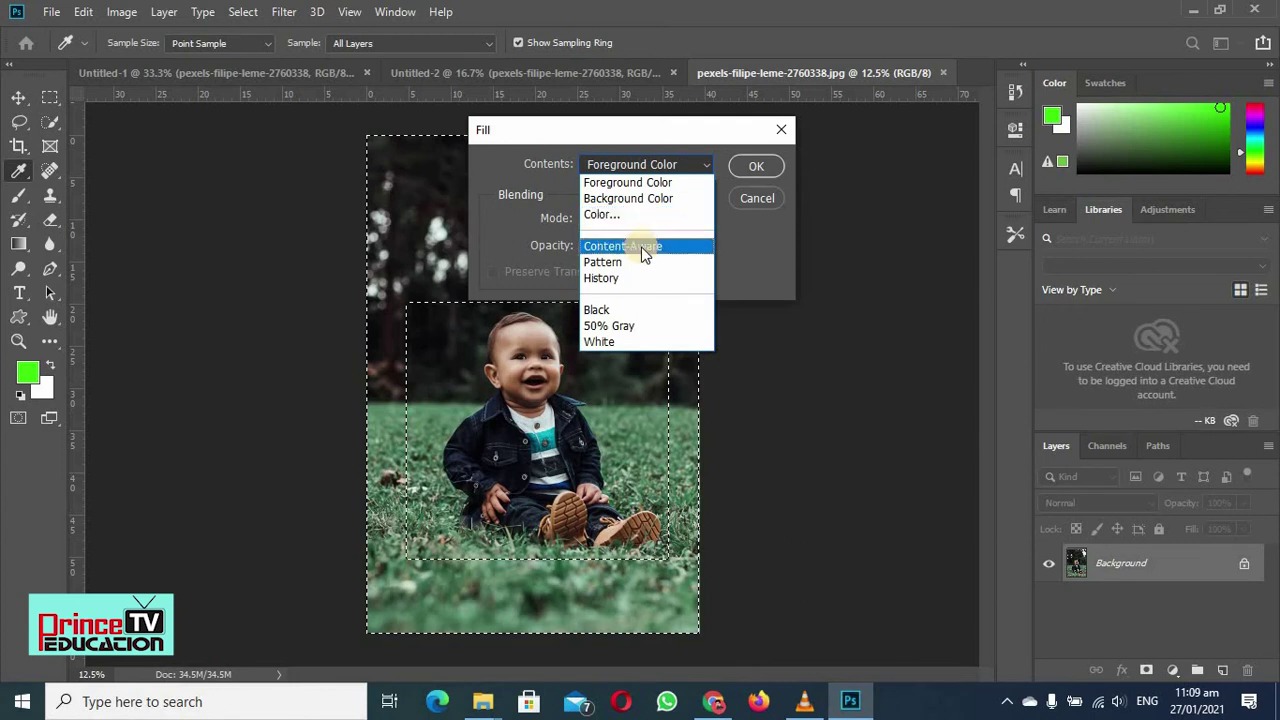
click(641, 247)
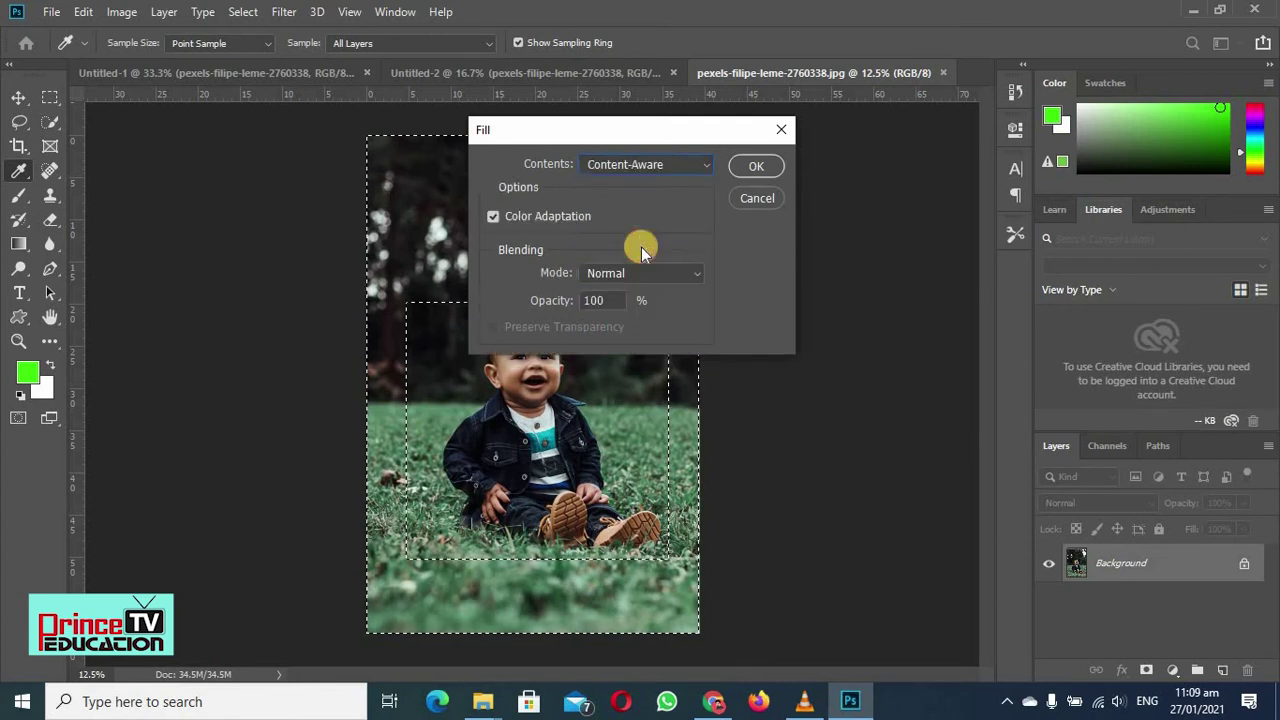
click(752, 165)
click(752, 165)
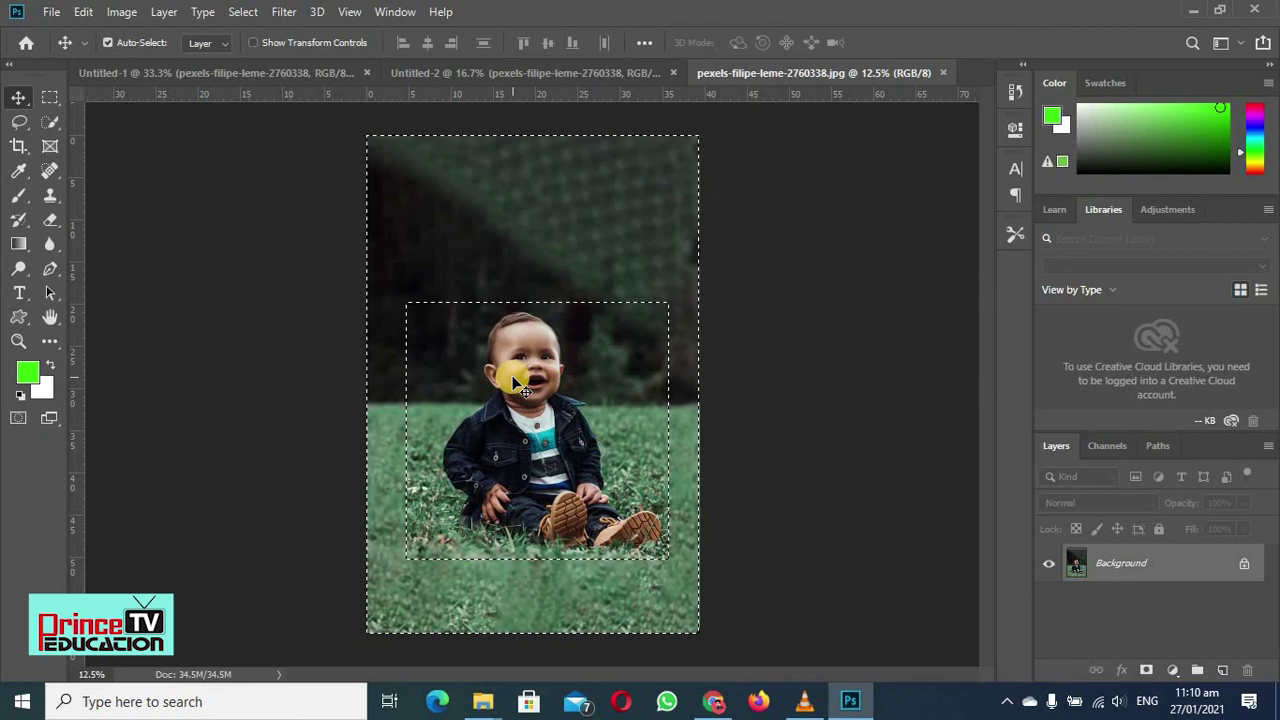
Undo the Content-Aware fill and clear the rectangular selection using the Elliptical Marquee tool.
click(48, 101)
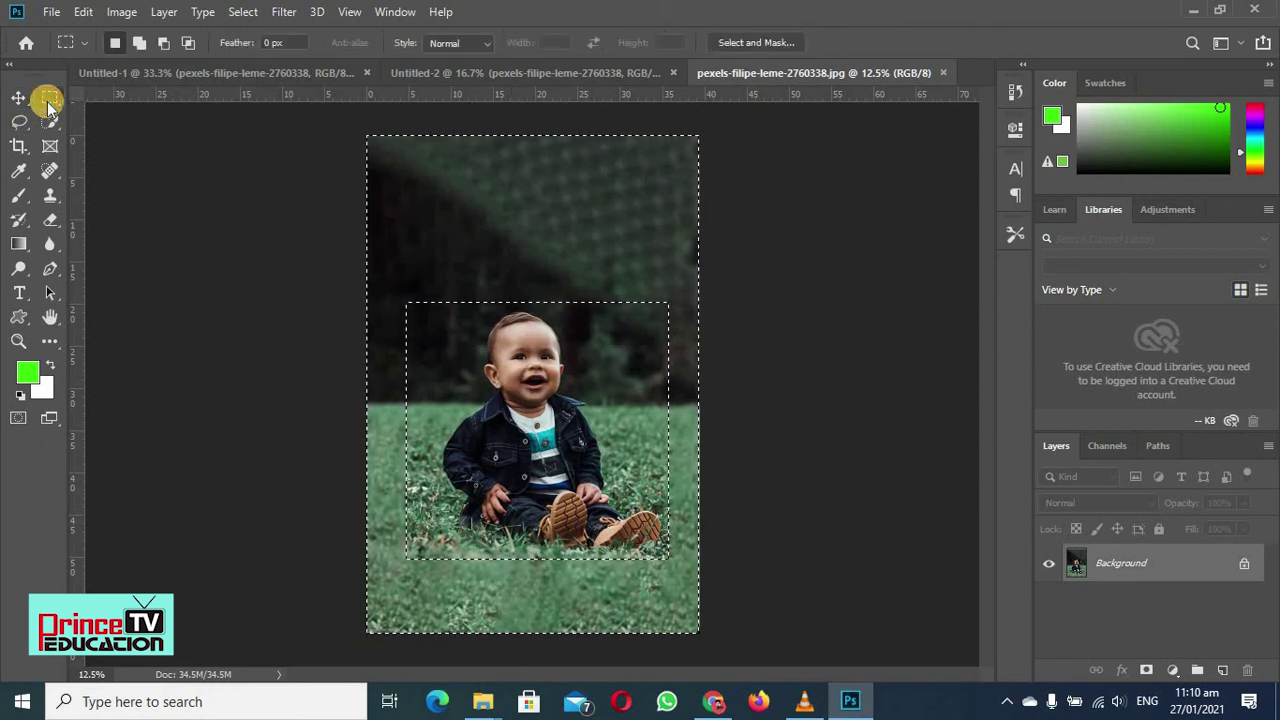
right_click(48, 101)
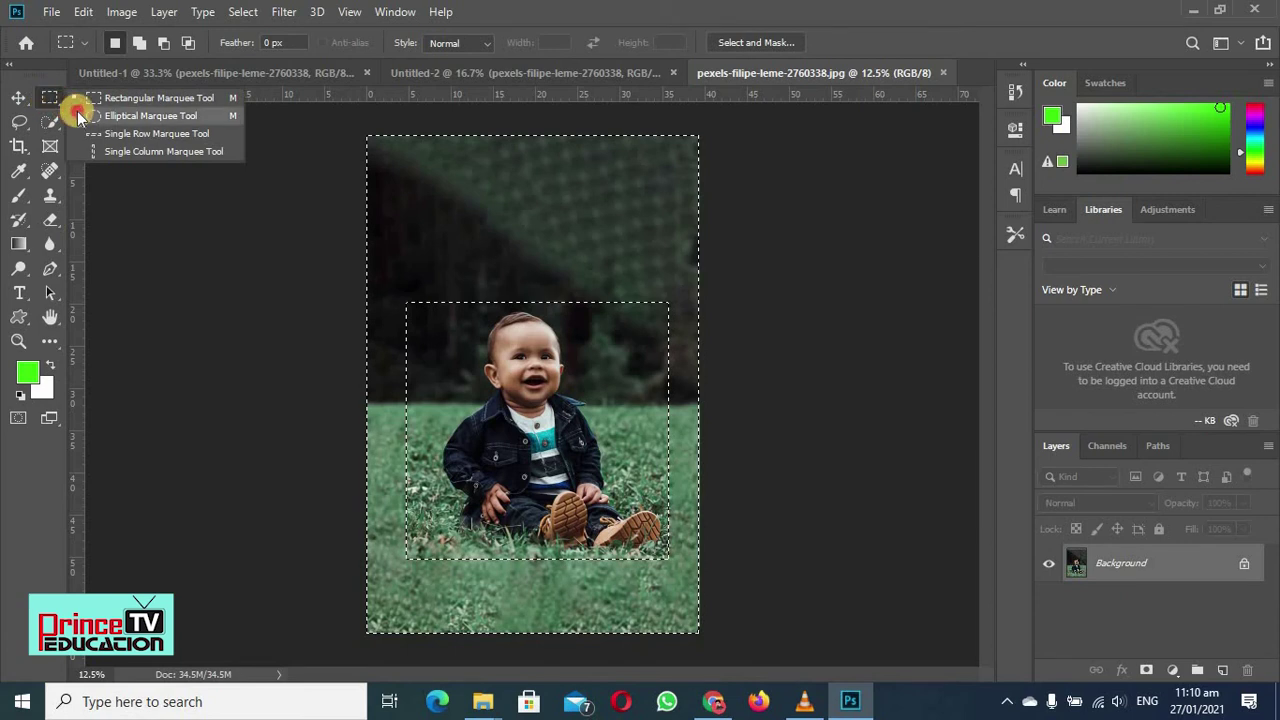
click(77, 112)
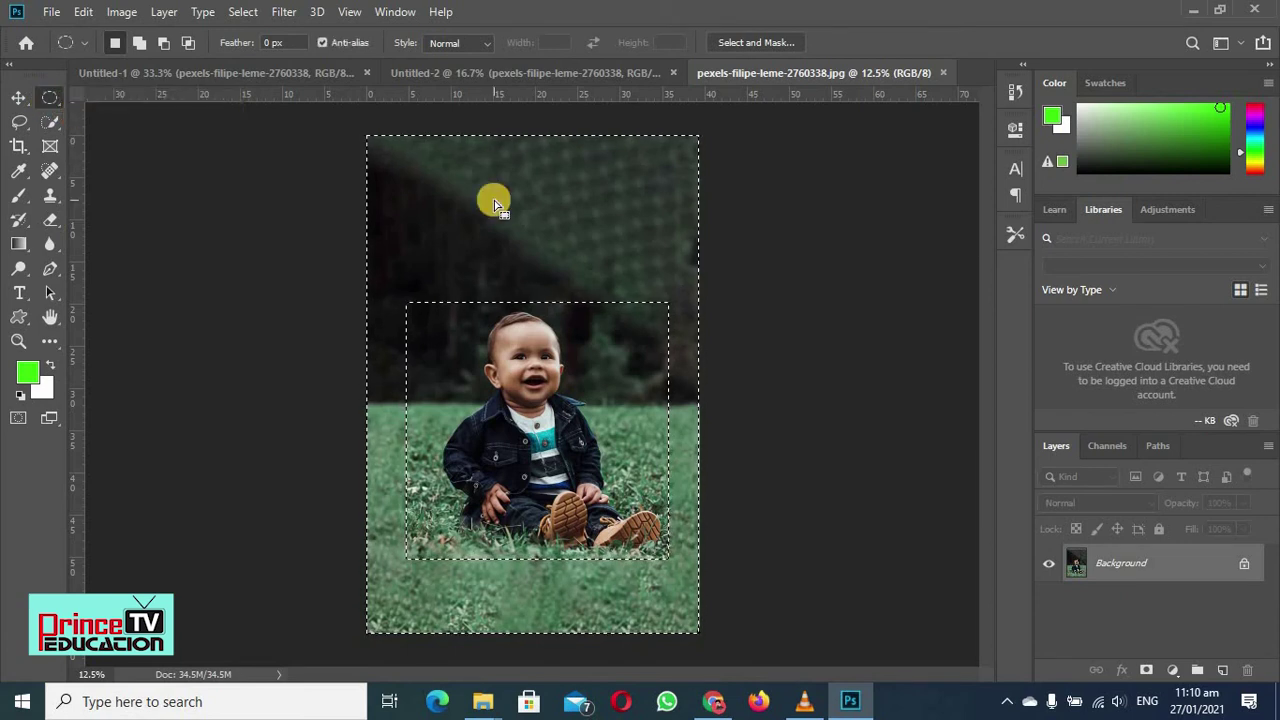
key(ctrl+z)
key(ctrl+z)
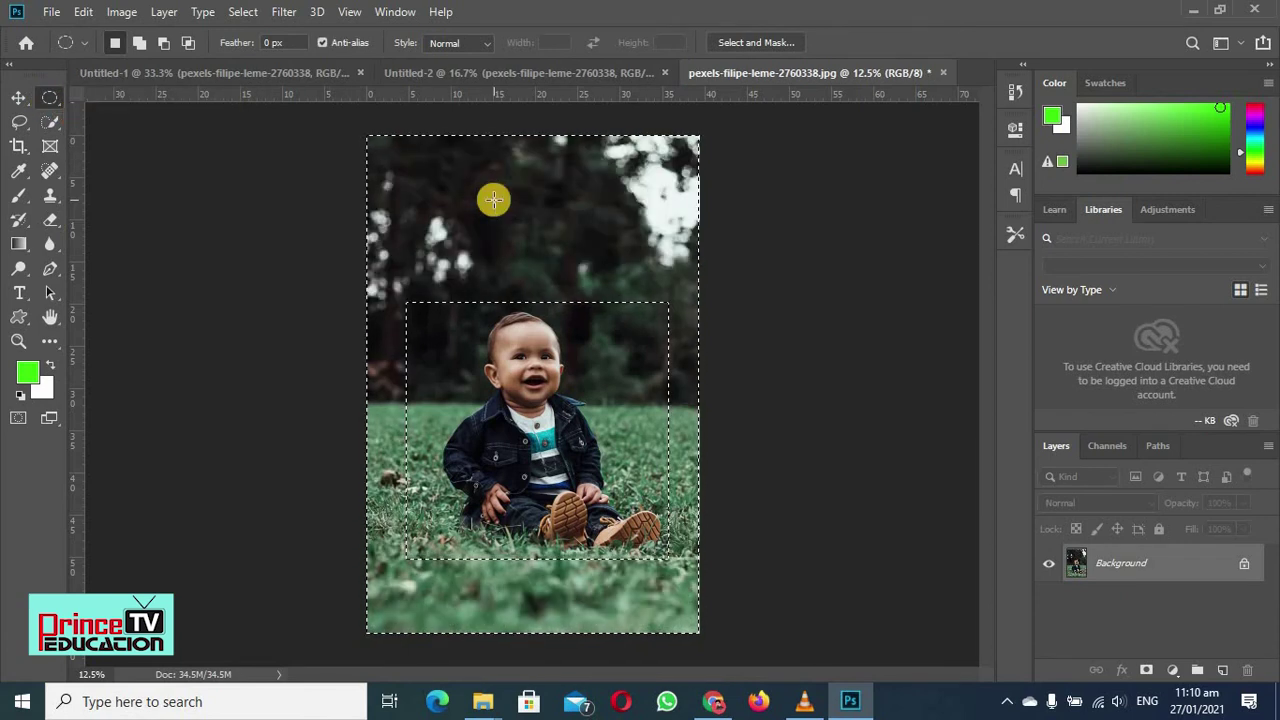
click(494, 200)
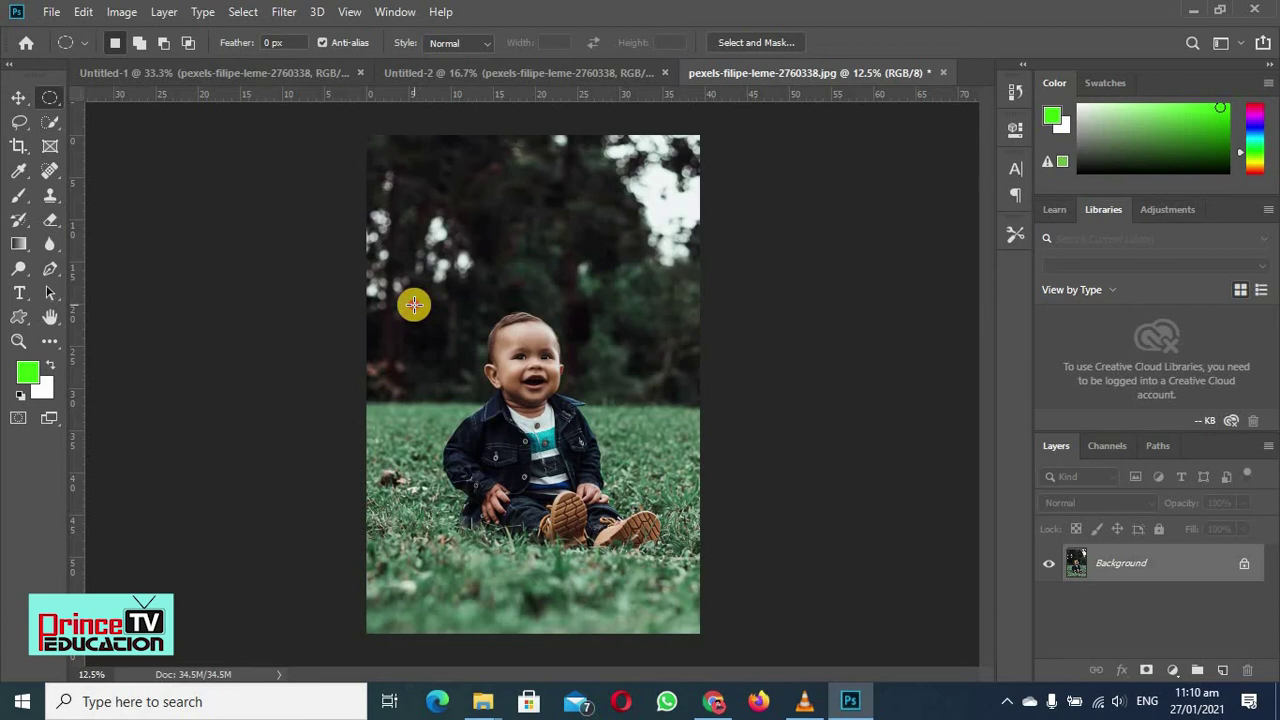
Draw an elliptical selection around the baby's head and upper body, shift it slightly upward, and invert the selection.
drag(420, 305, 653, 512)
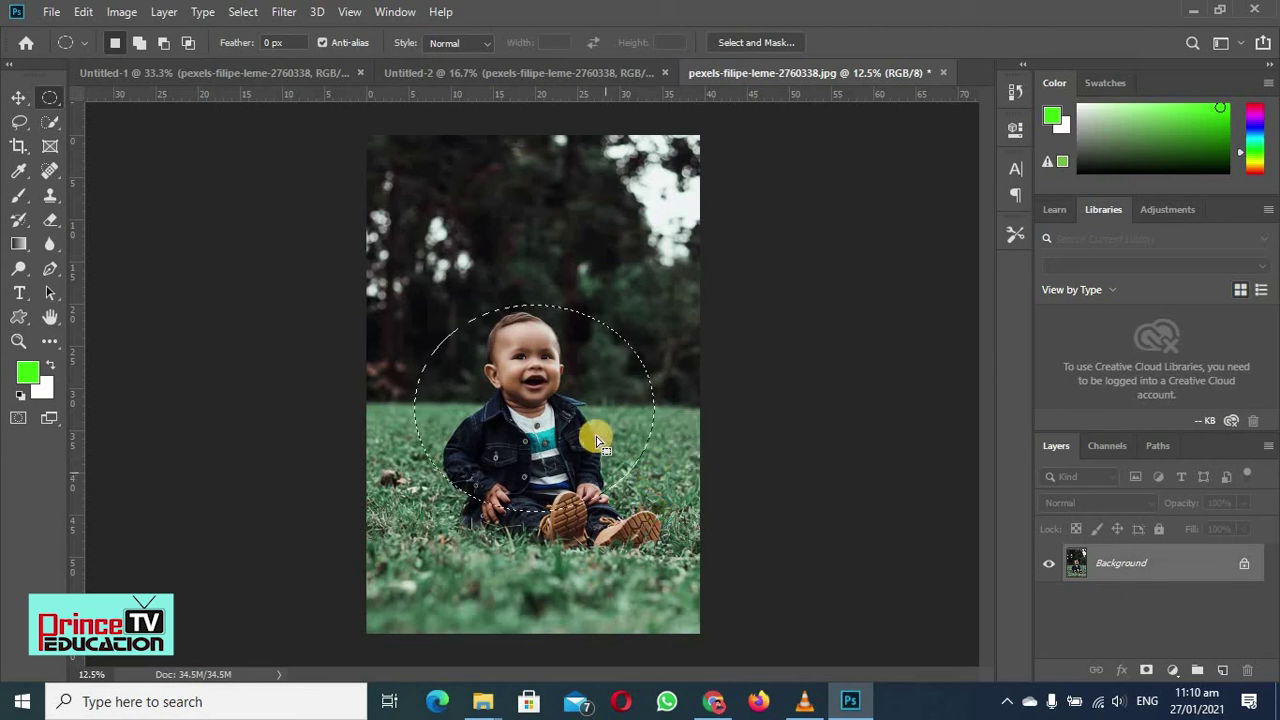
drag(597, 441, 588, 415)
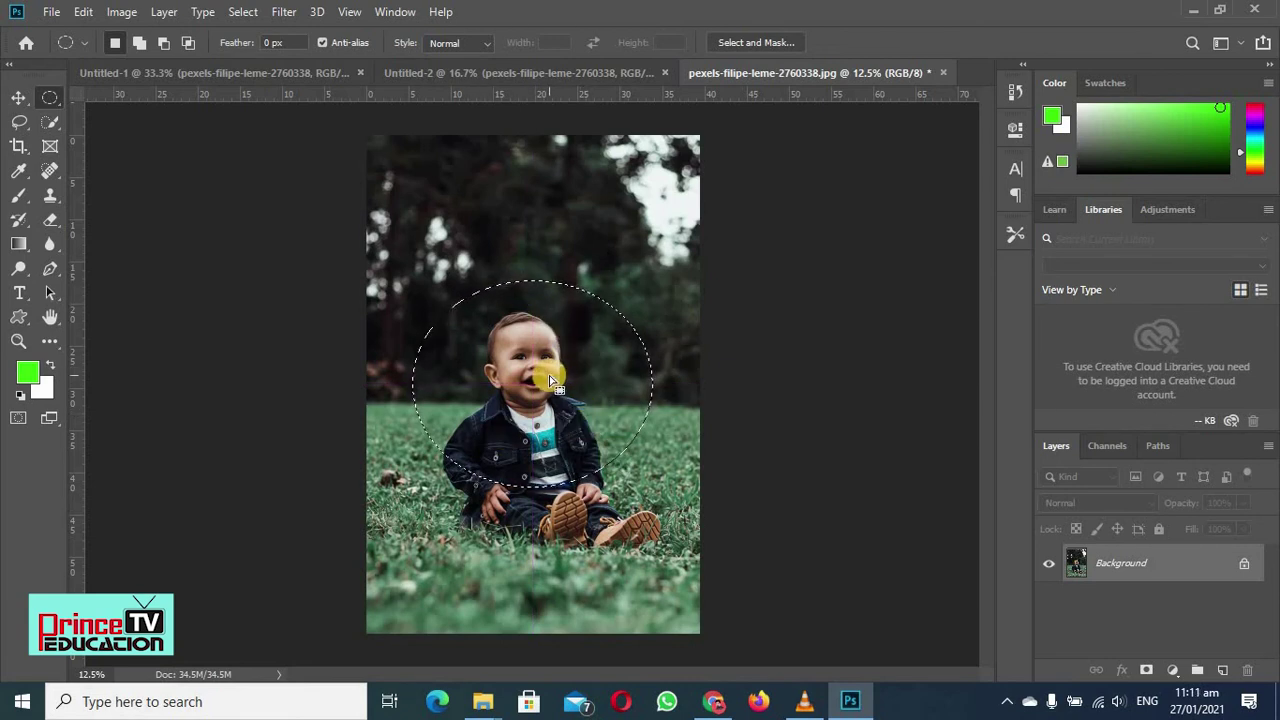
click(243, 12)
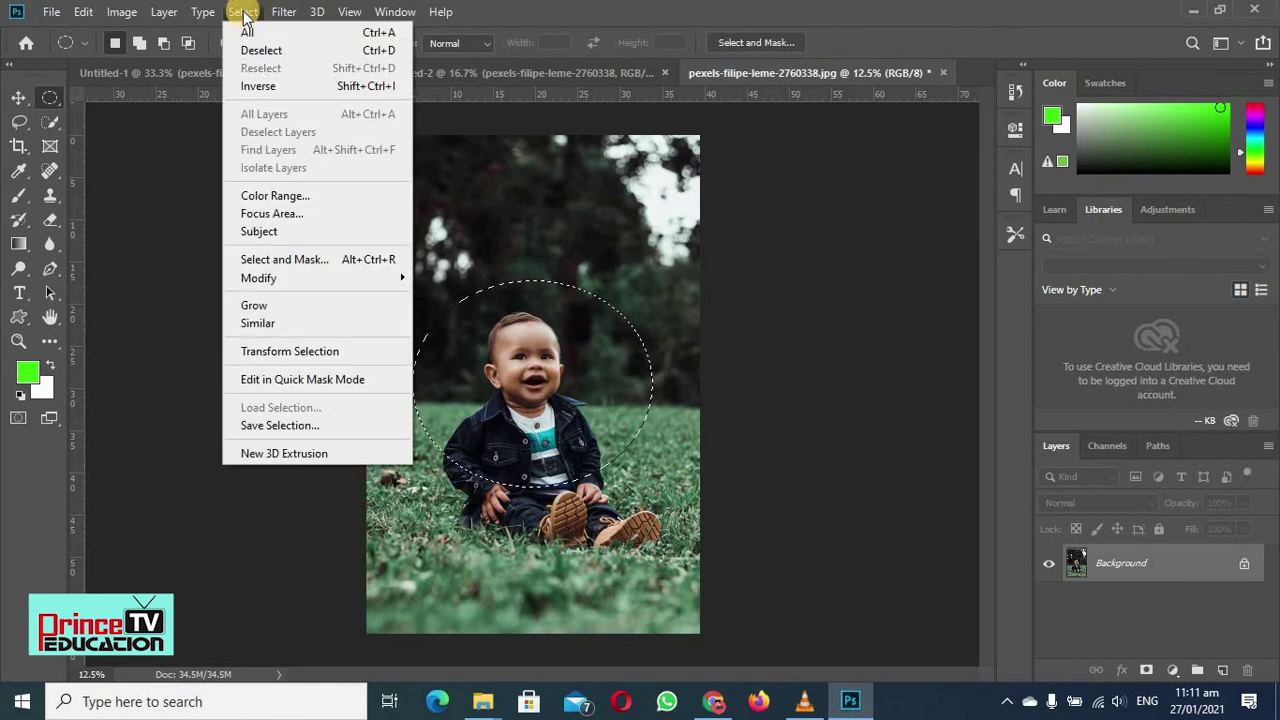
click(260, 84)
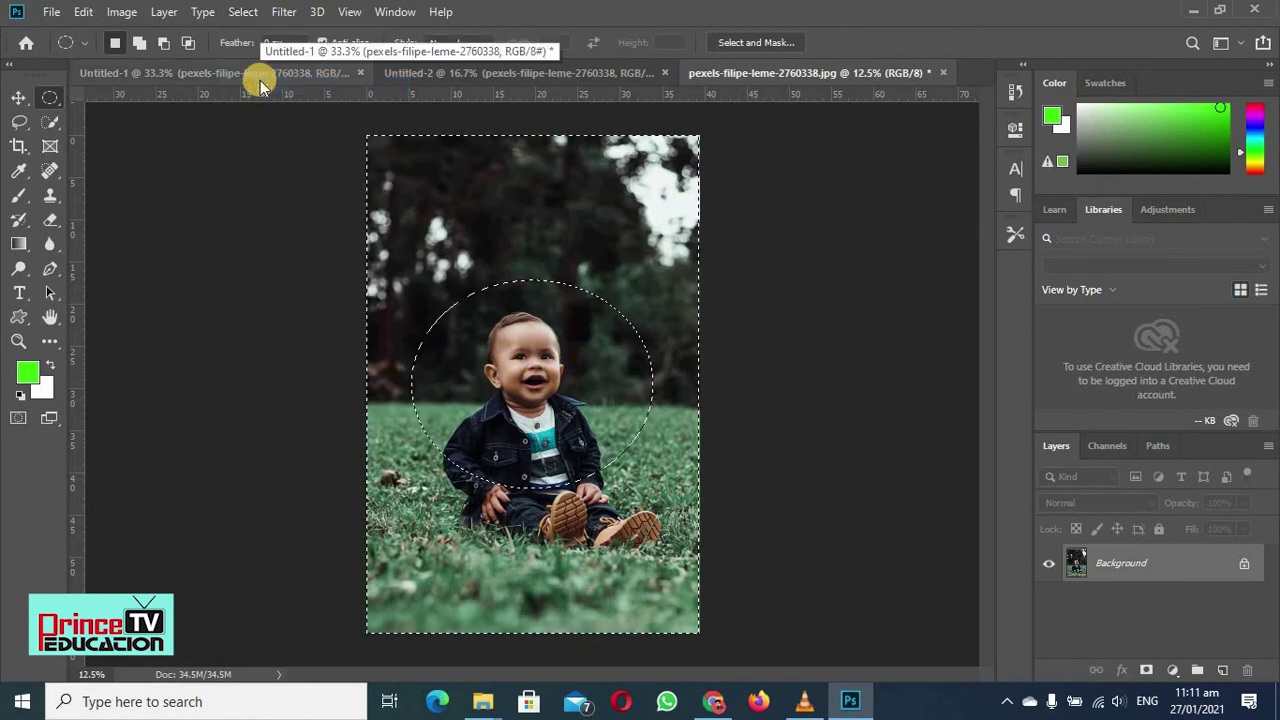
Fill the area outside the ellipse with the Background Color in Normal mode at 100% opacity.
key(shift+F5)
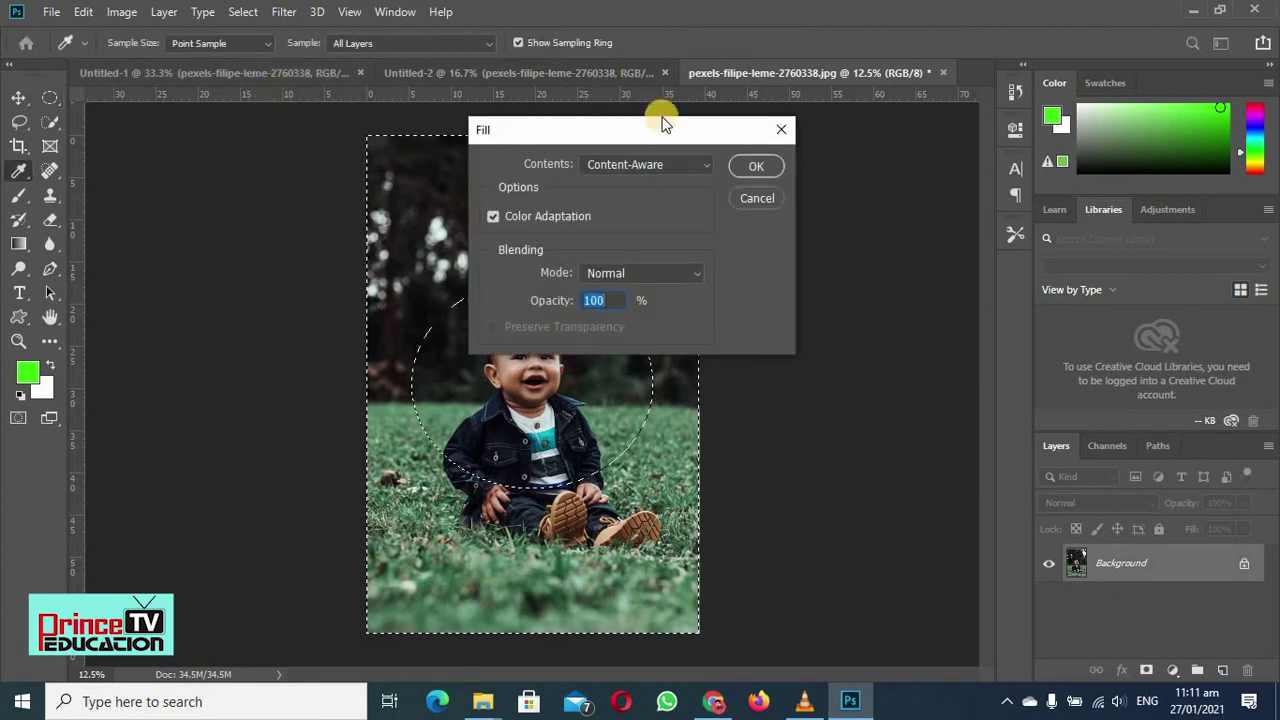
click(703, 166)
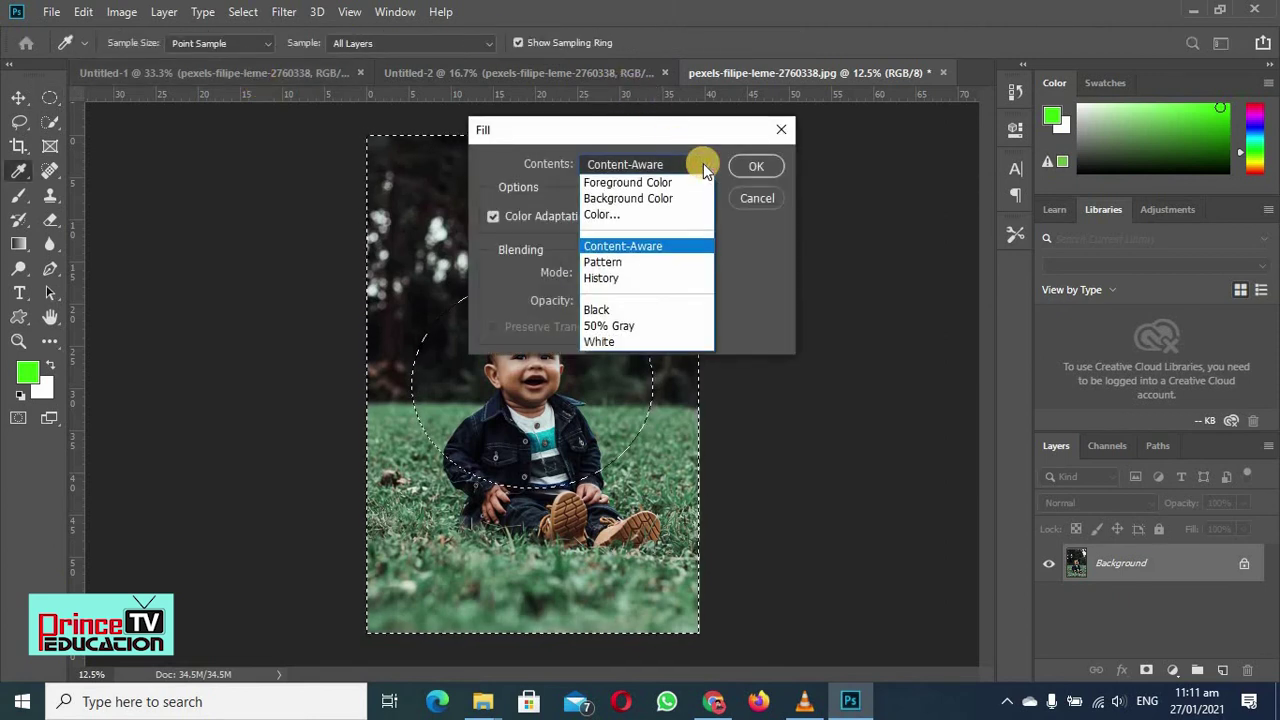
click(638, 200)
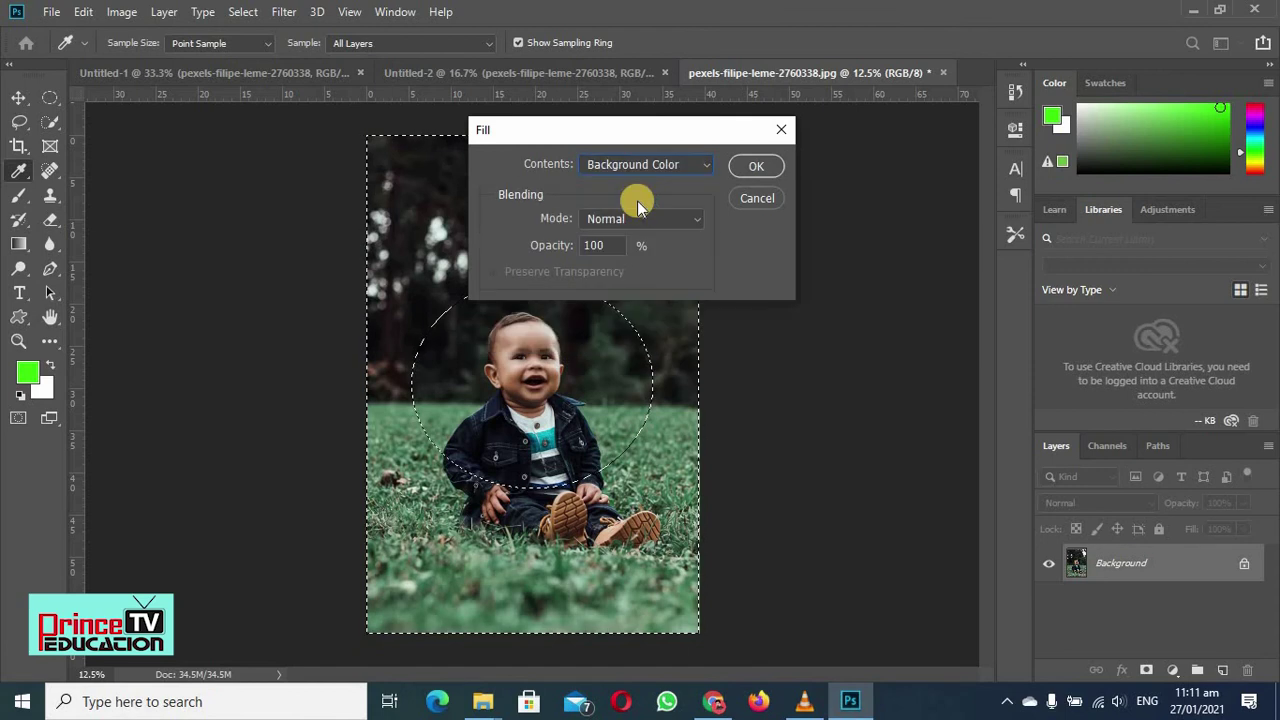
click(757, 167)
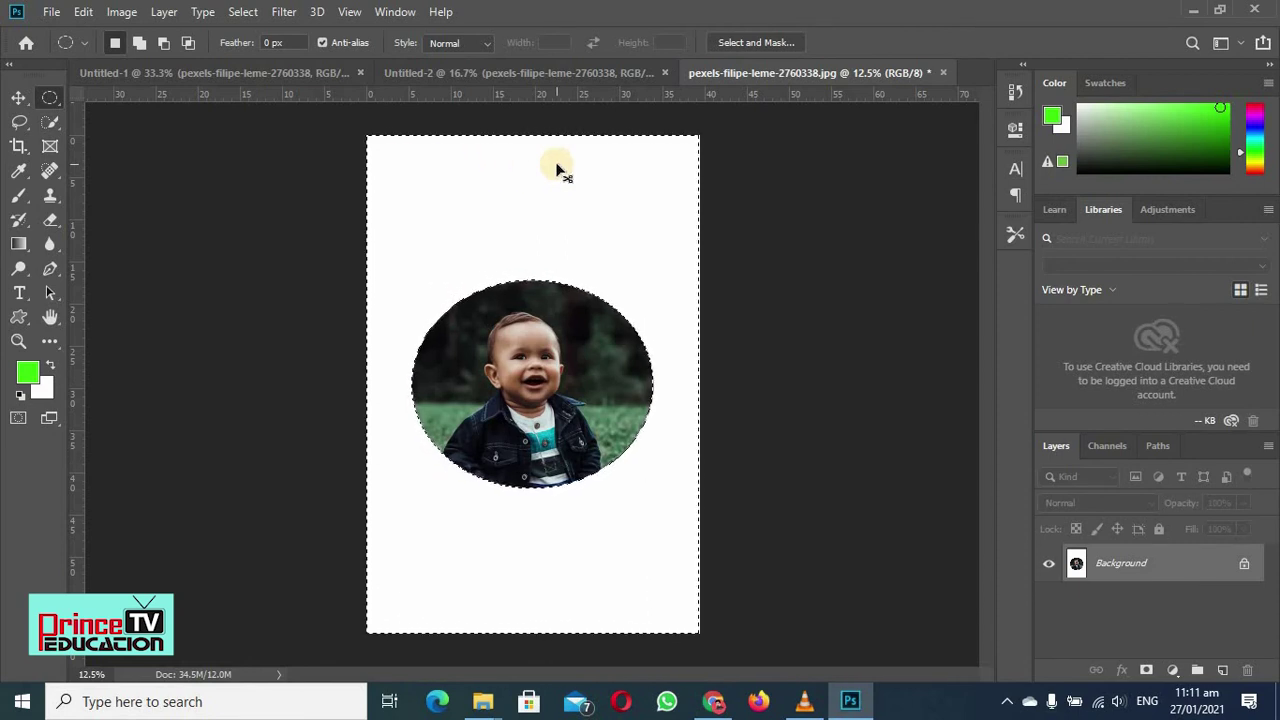
Undo the background color fill and the elliptical selection, and activate the Single Row Marquee tool.
key(ctrl+z)
key(ctrl+z)
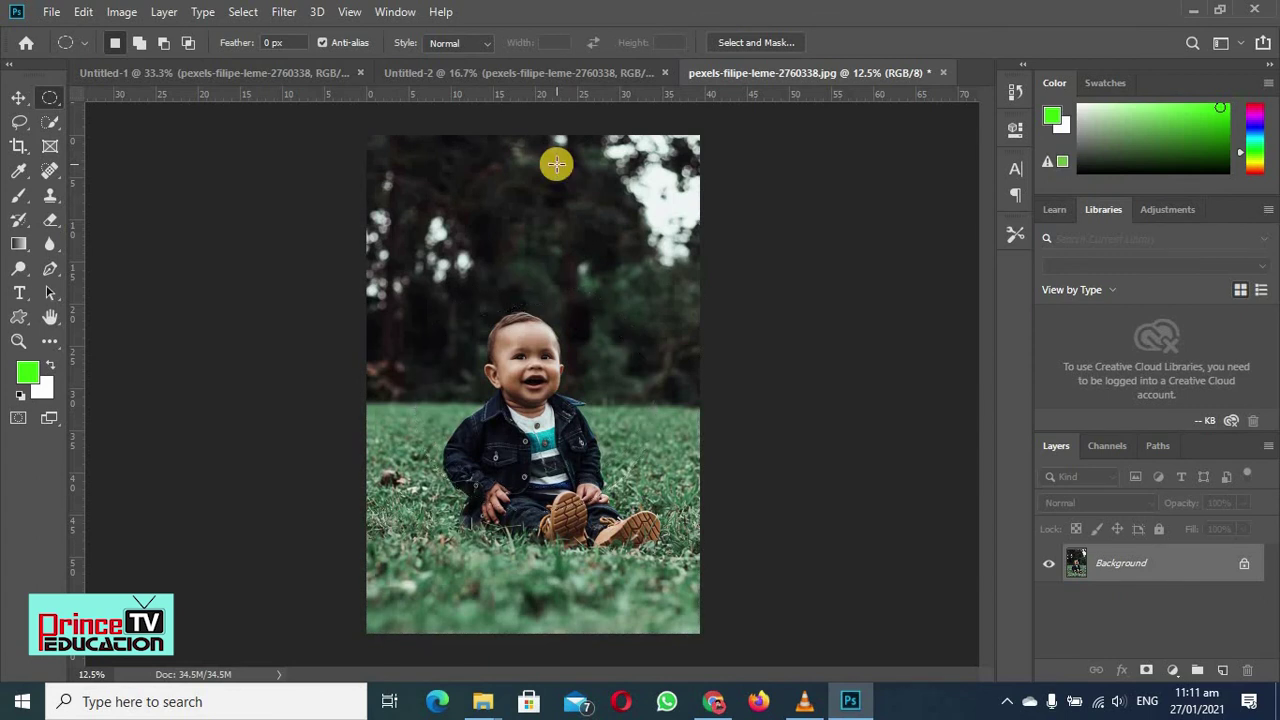
click(56, 100)
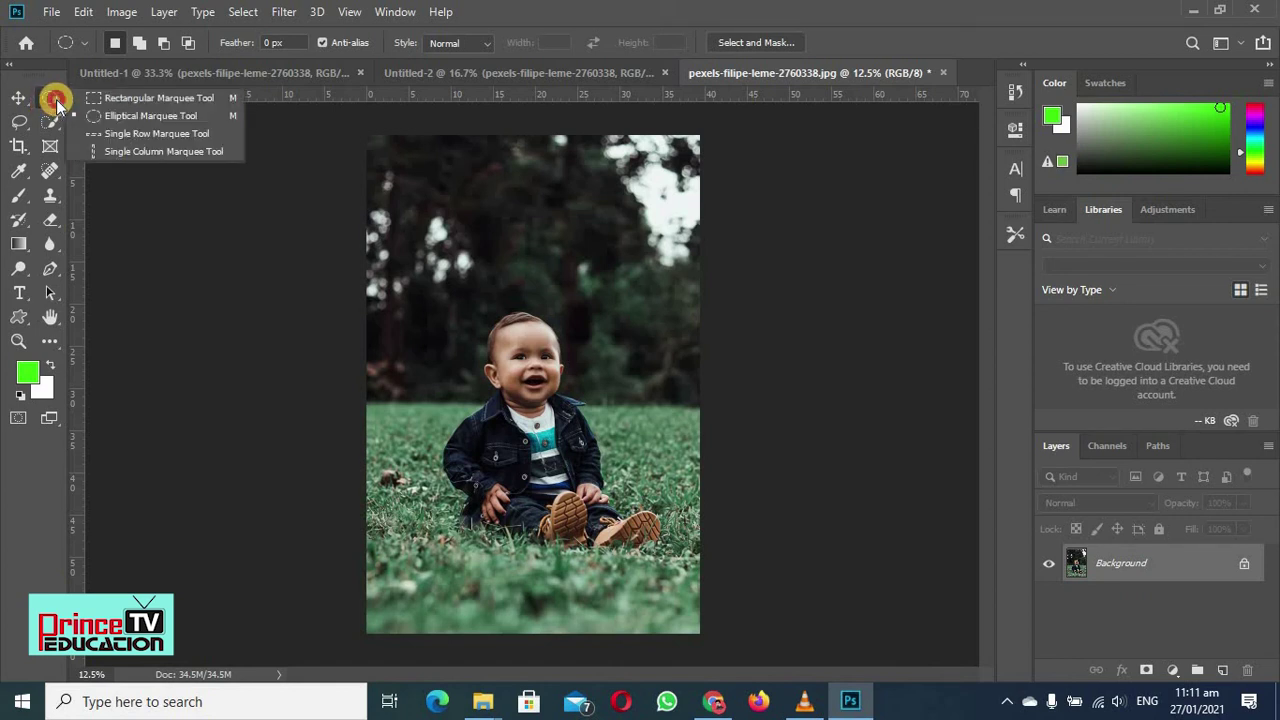
click(126, 133)
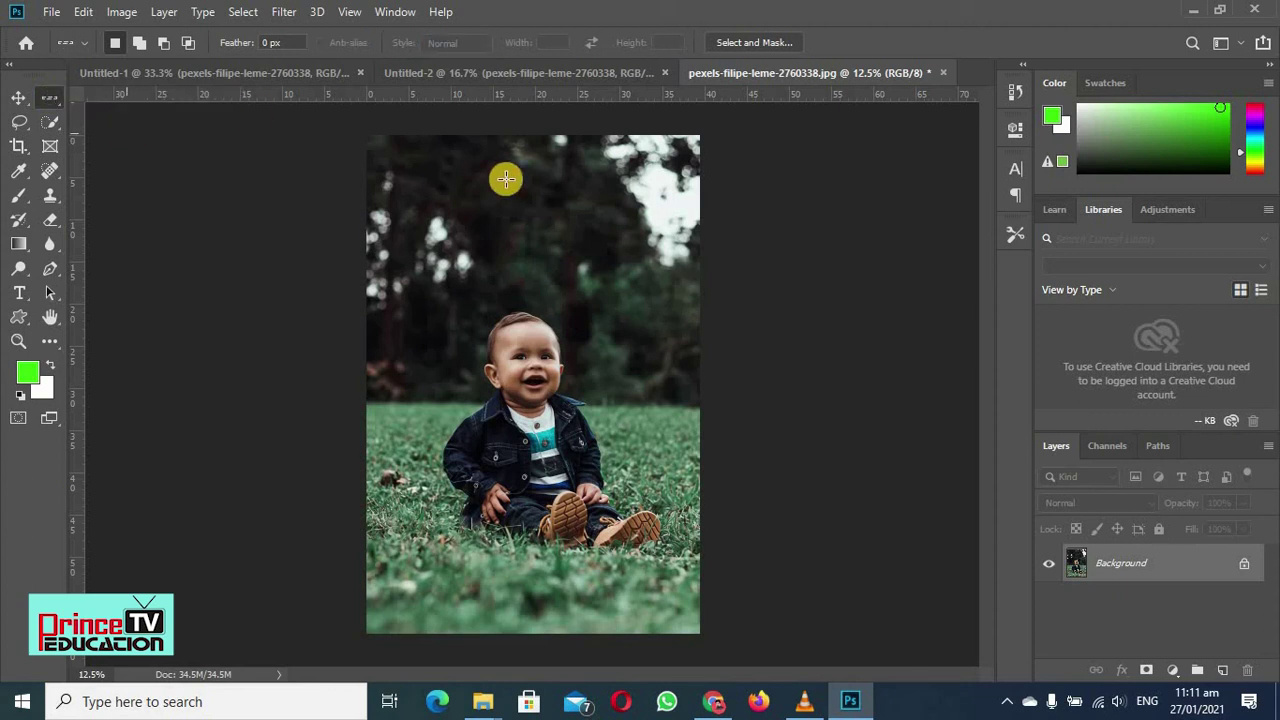
Try to select a one-pixel row across the dark trees near the photo's upper edge.
click(367, 168)
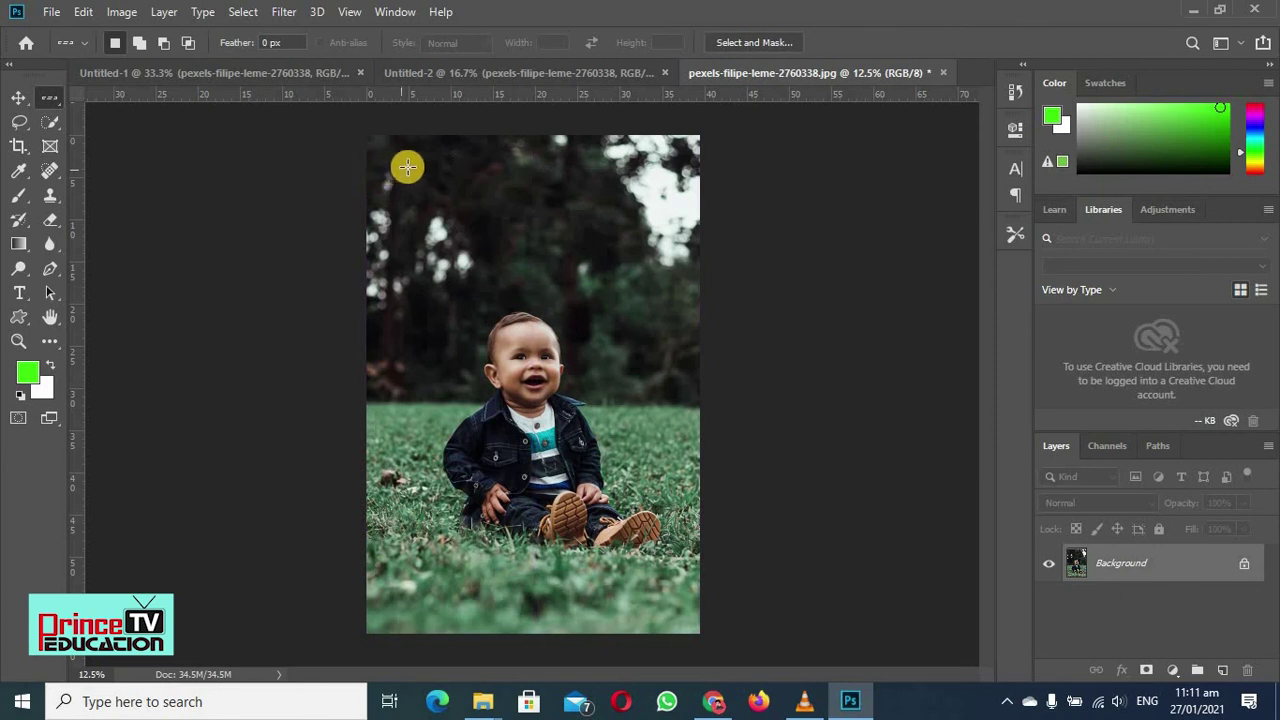
click(396, 168)
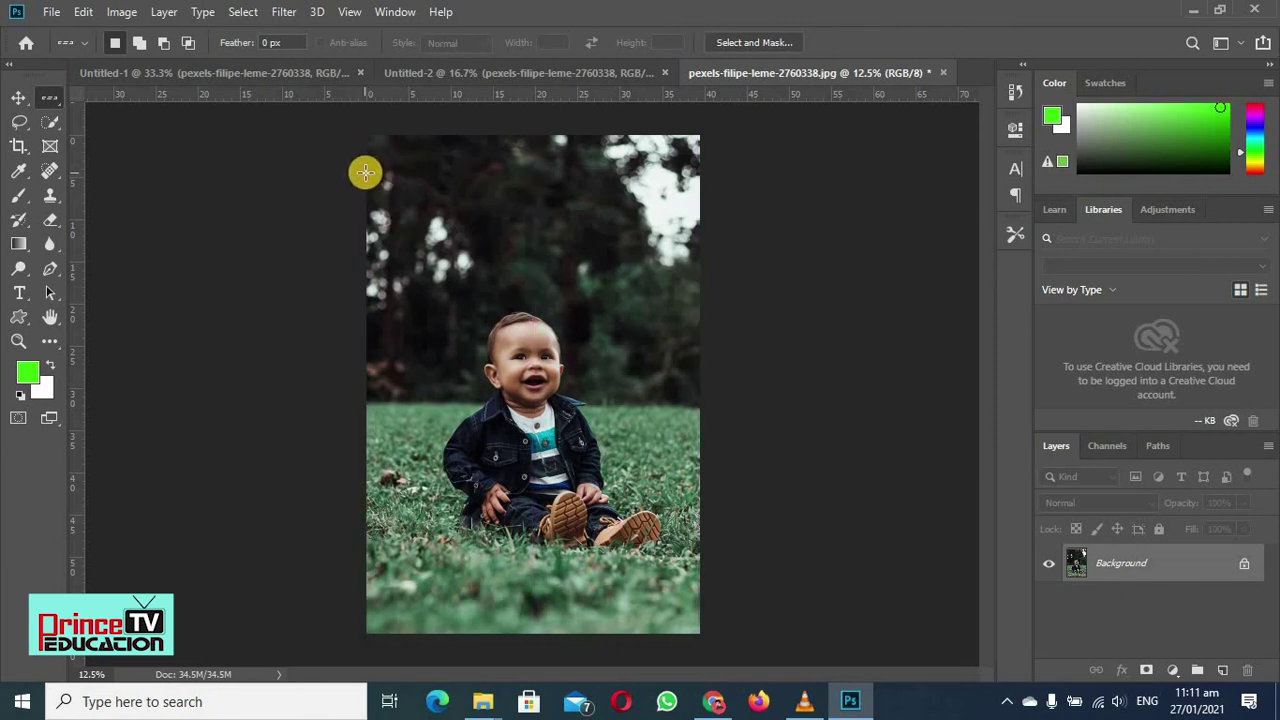
drag(366, 172, 477, 177)
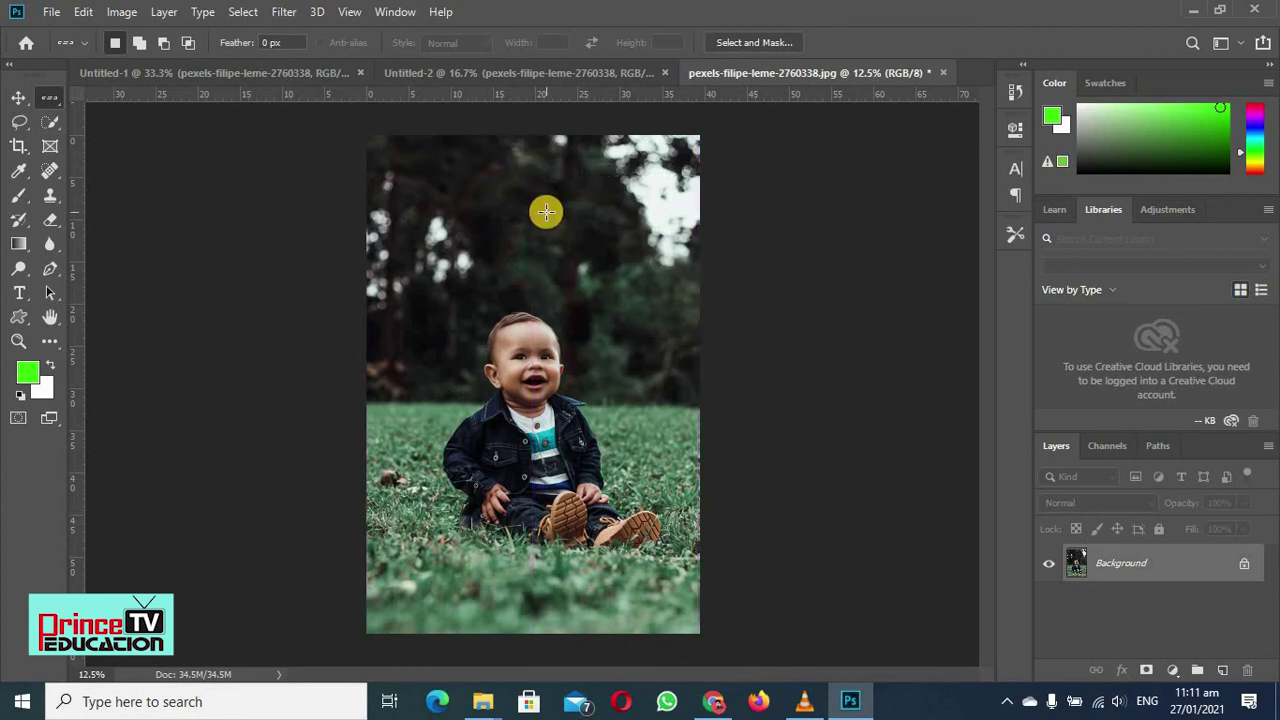
Select one-pixel rows with the Single Row Marquee tool at several heights along the photo's left edge, among the blurred highlights.
key(z)
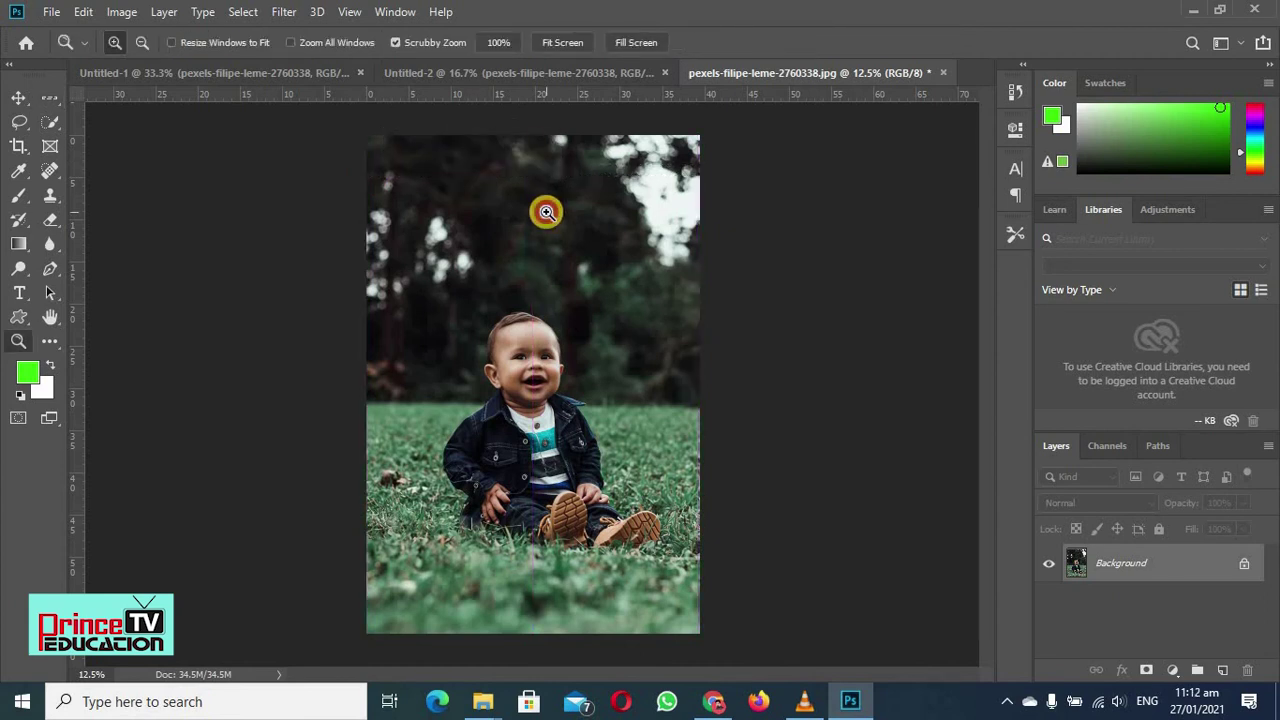
click(546, 211)
click(545, 210)
click(544, 210)
key(m)
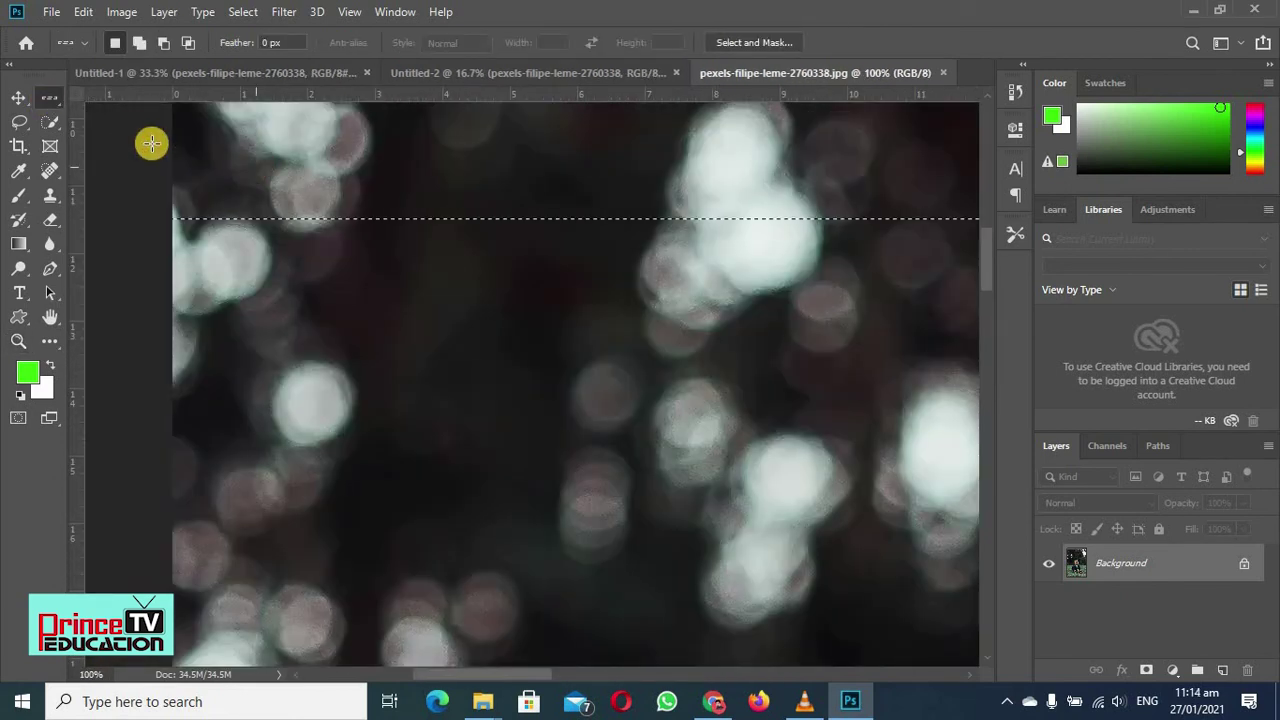
click(174, 137)
click(183, 163)
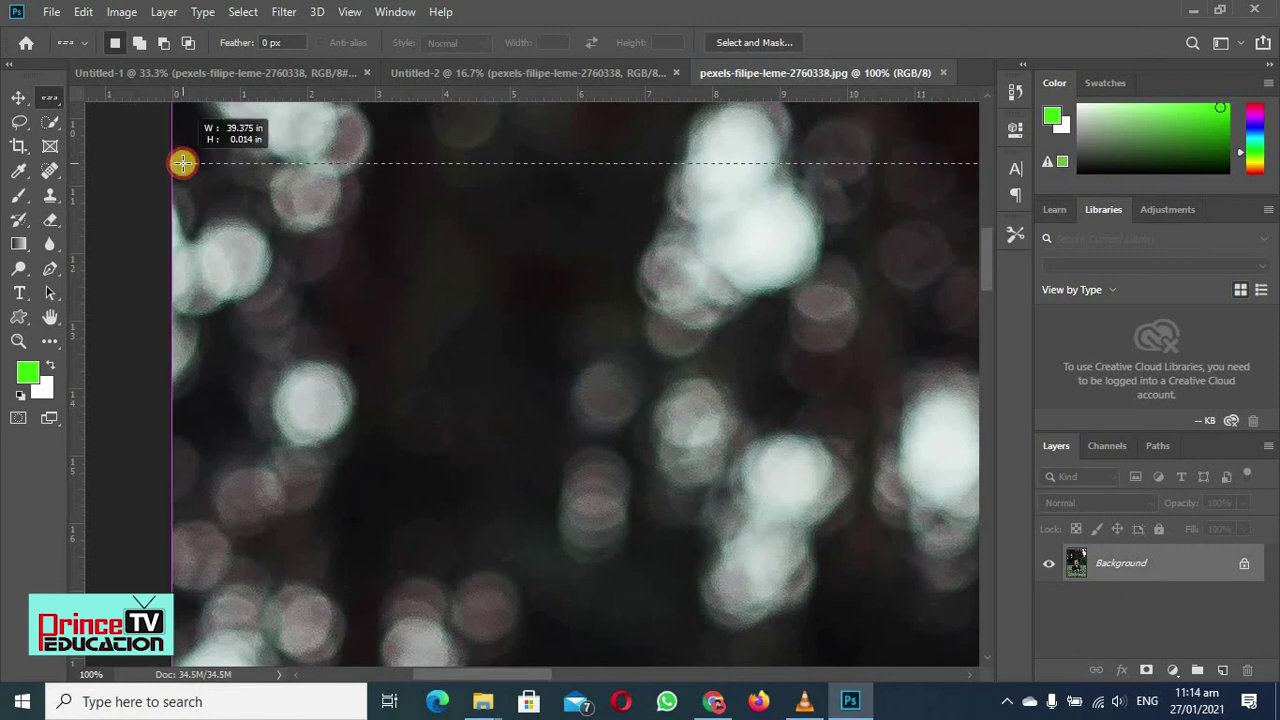
click(185, 224)
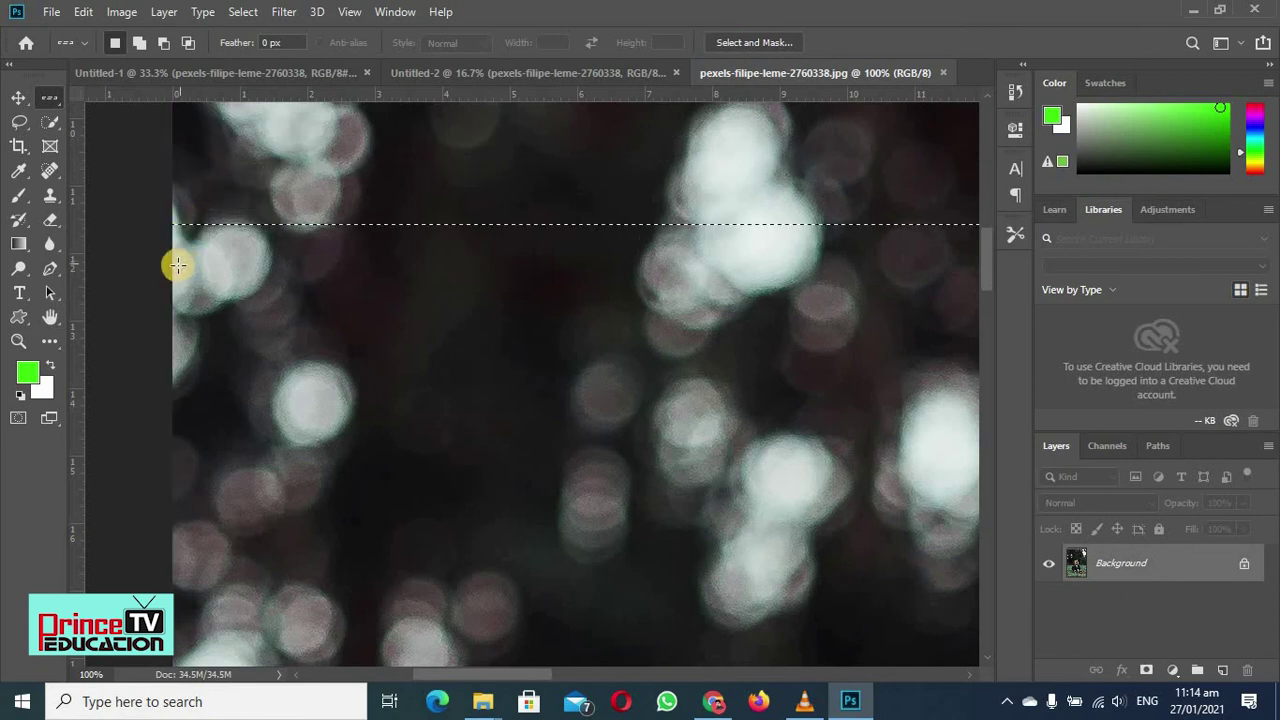
click(177, 265)
click(172, 300)
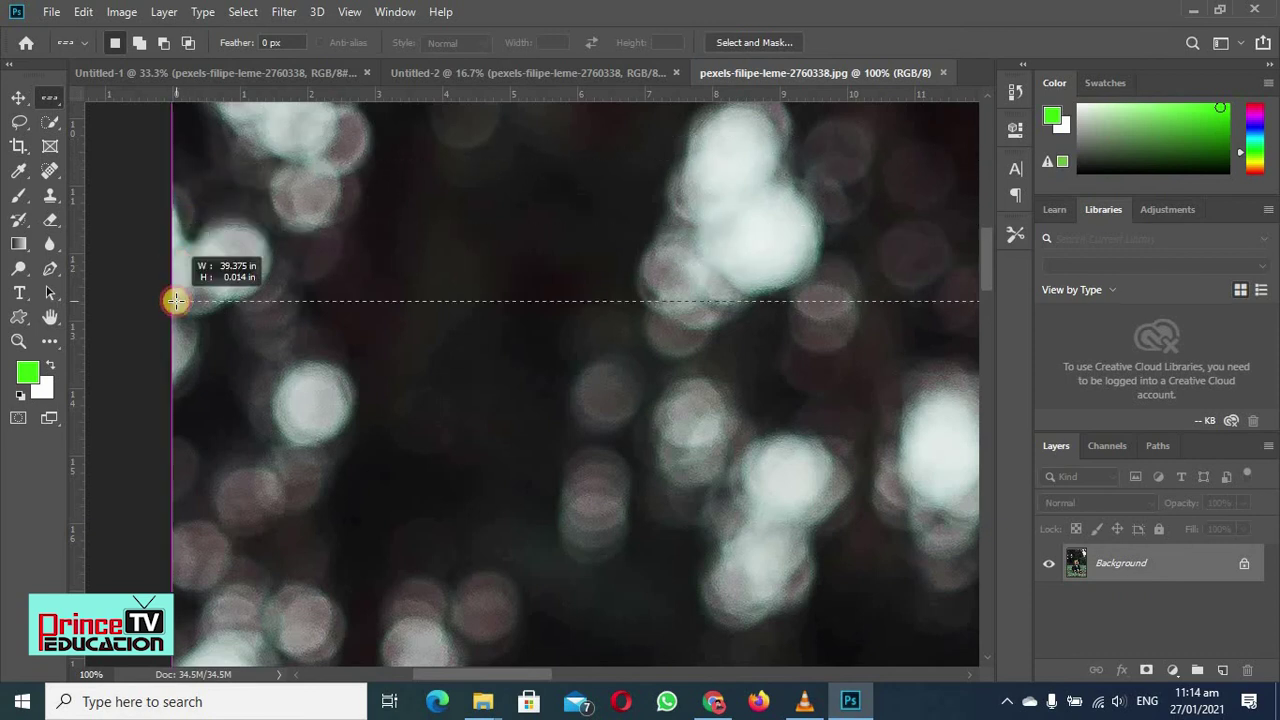
click(172, 215)
click(183, 174)
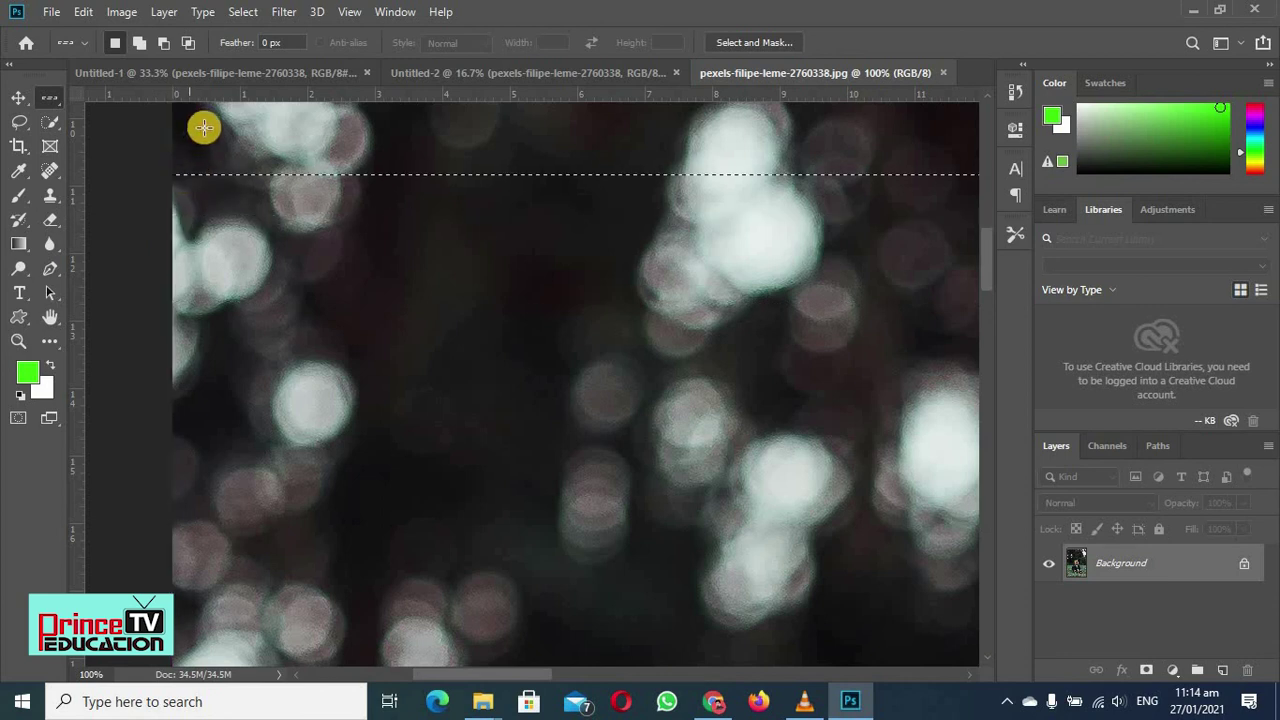
click(174, 131)
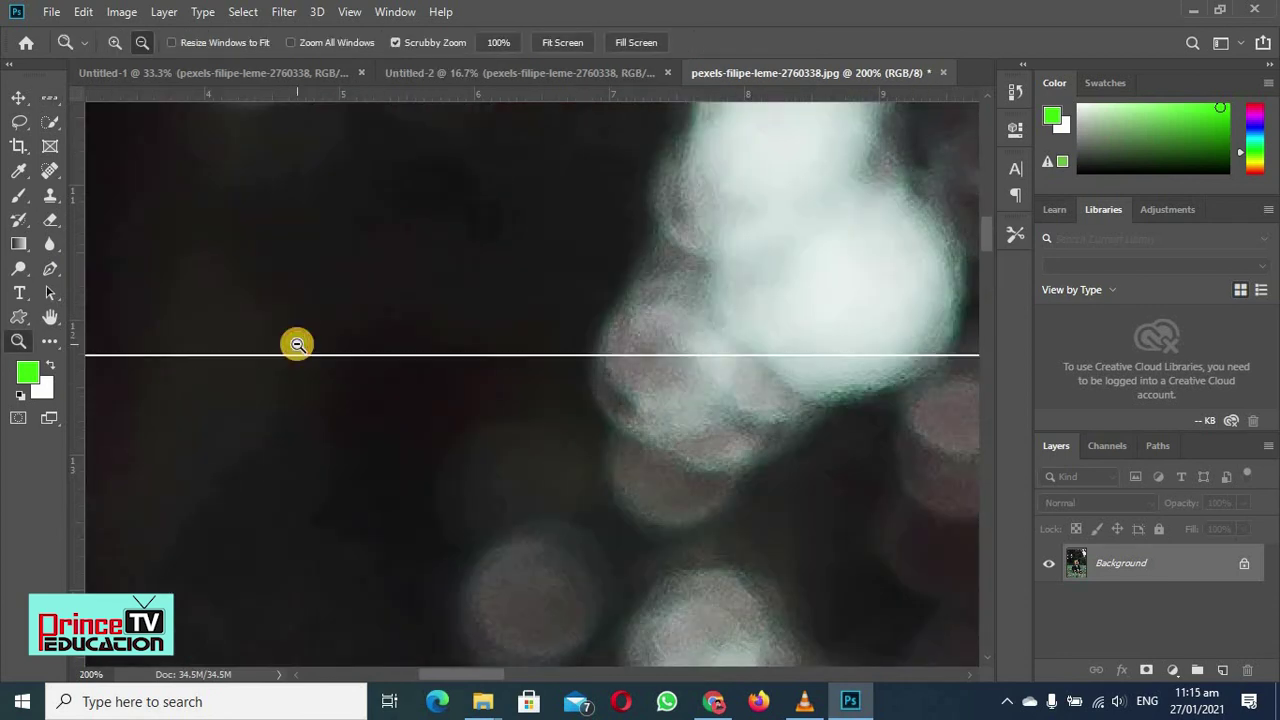
Select a one-pixel row just above the blurred highlights and fill it with the Background Color in Normal mode at 100% opacity.
click(297, 346)
click(297, 346)
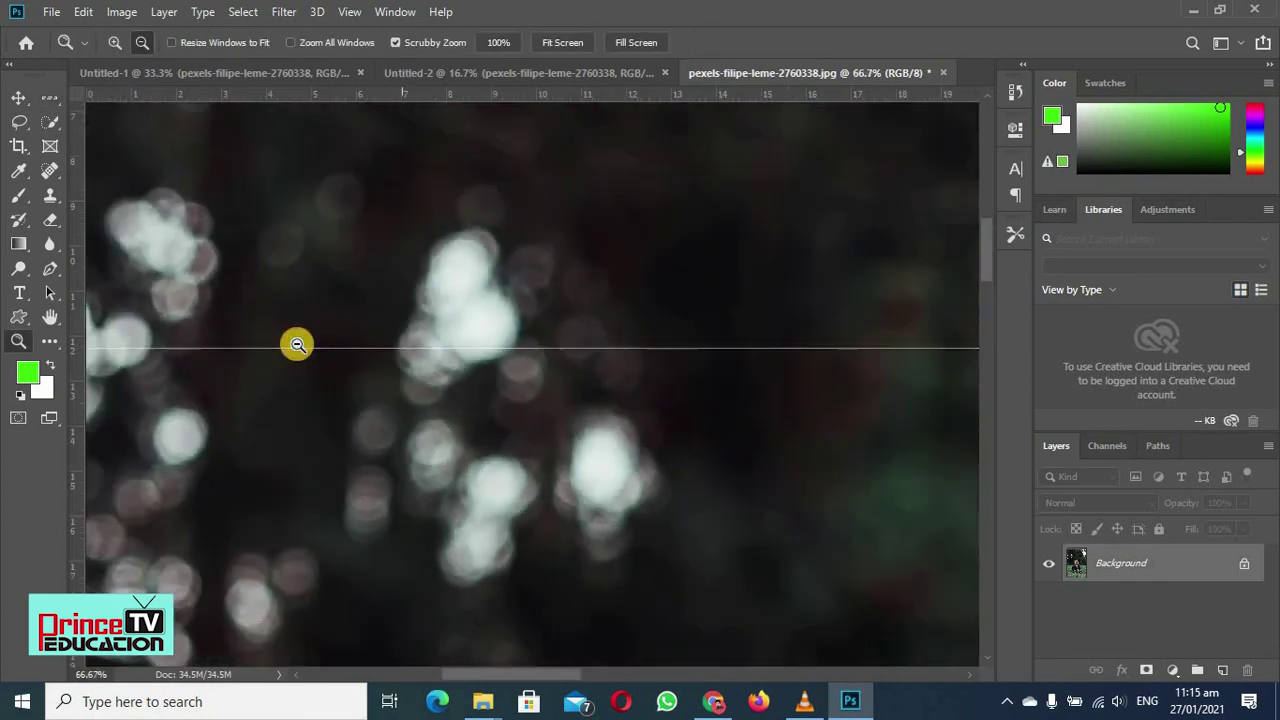
click(51, 98)
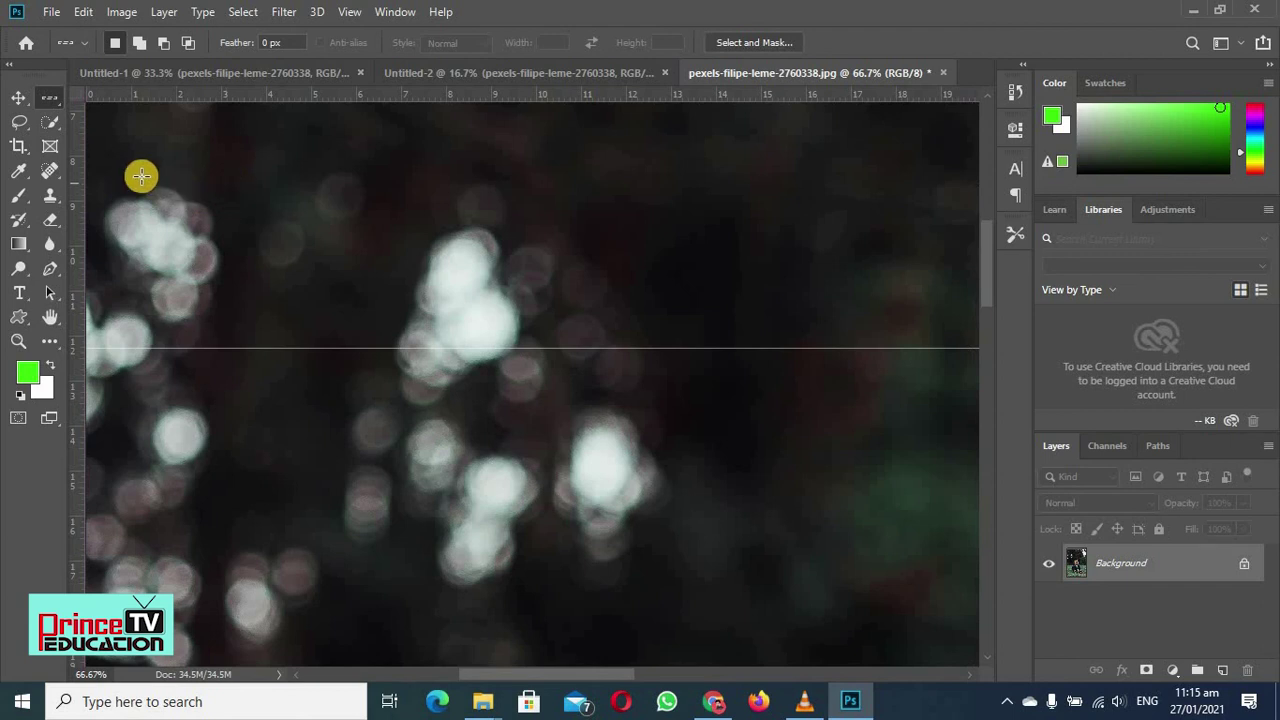
click(141, 176)
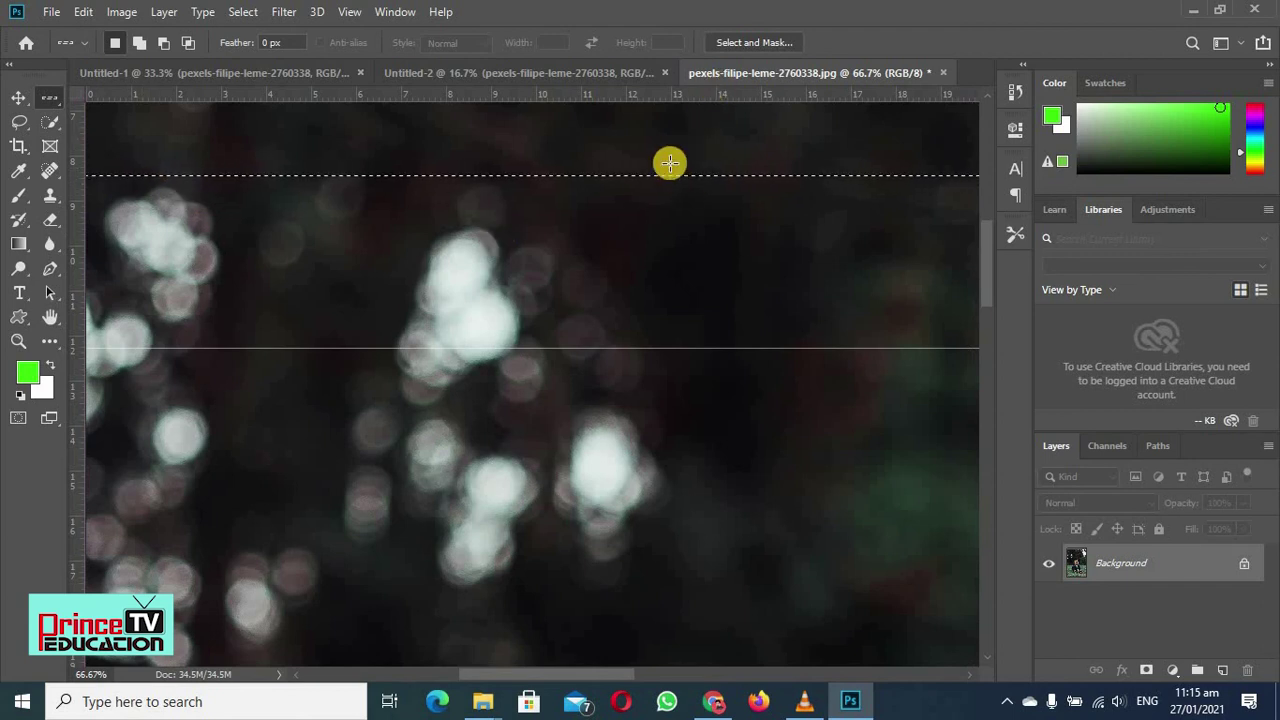
key(Delete)
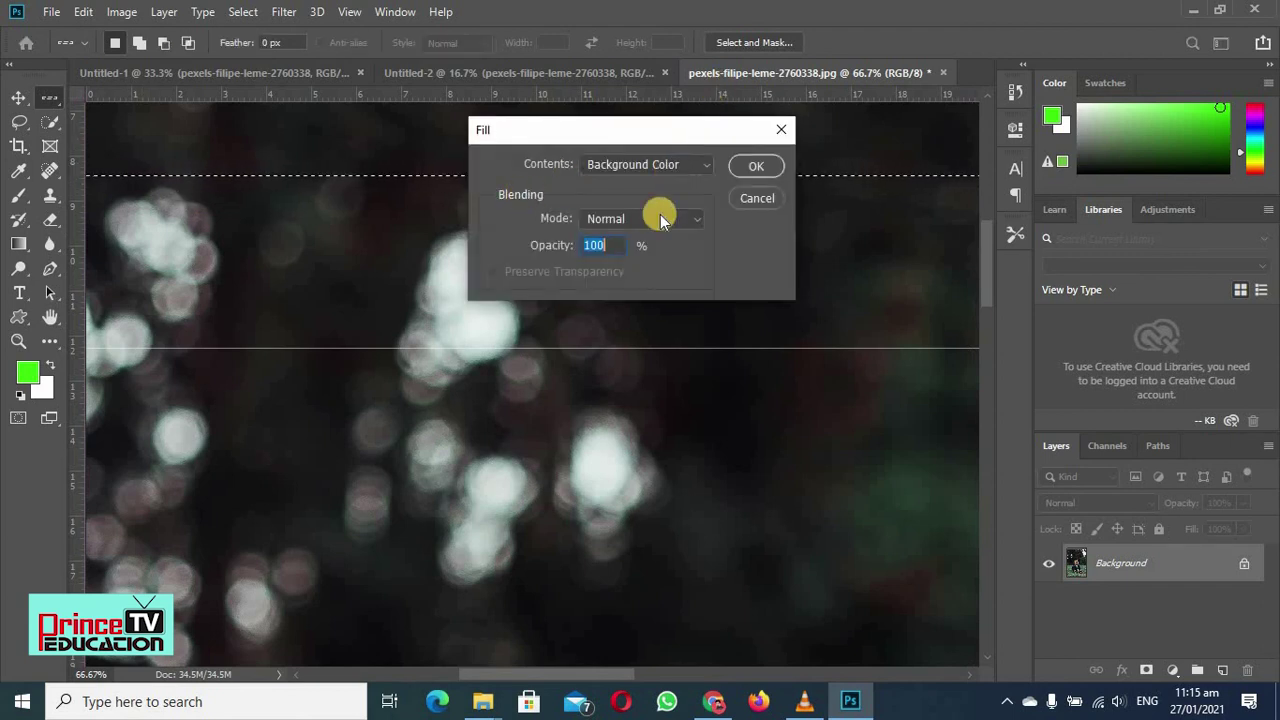
click(750, 166)
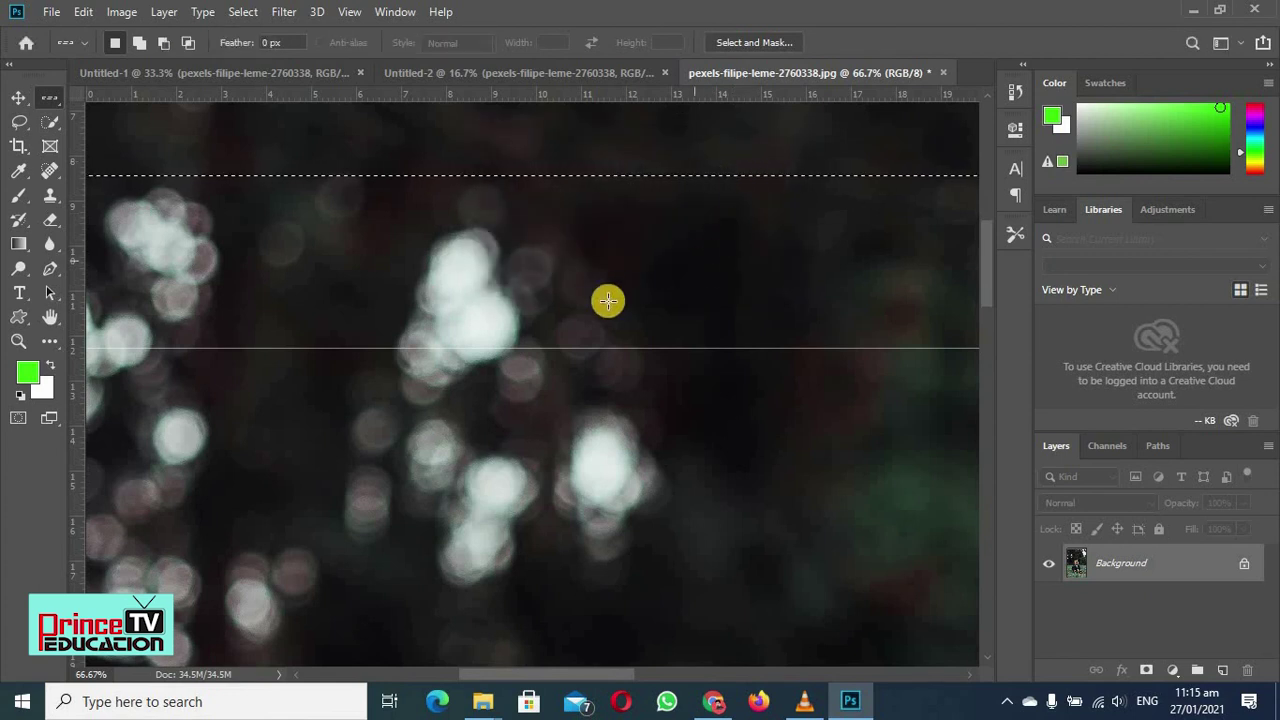
Fill another one-pixel row, between the two white lines, with the Background Color in Normal mode at 100% opacity and clear the selection.
click(304, 275)
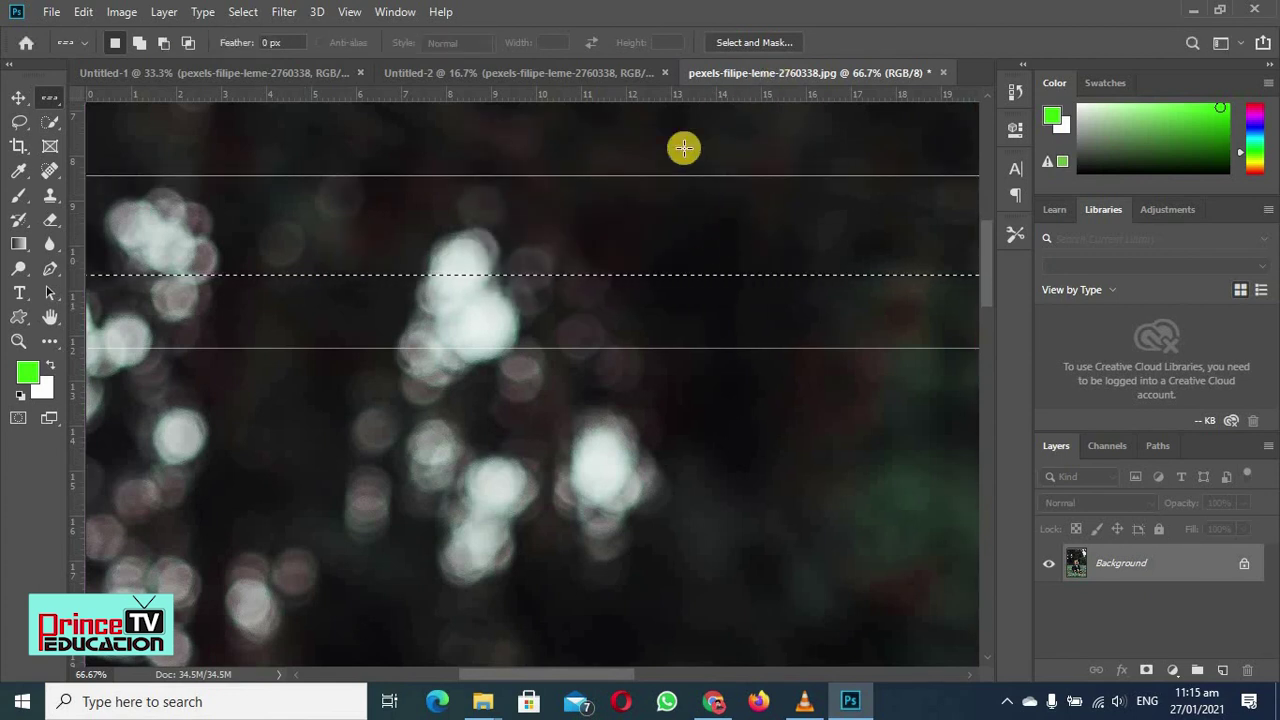
key(shift+F5)
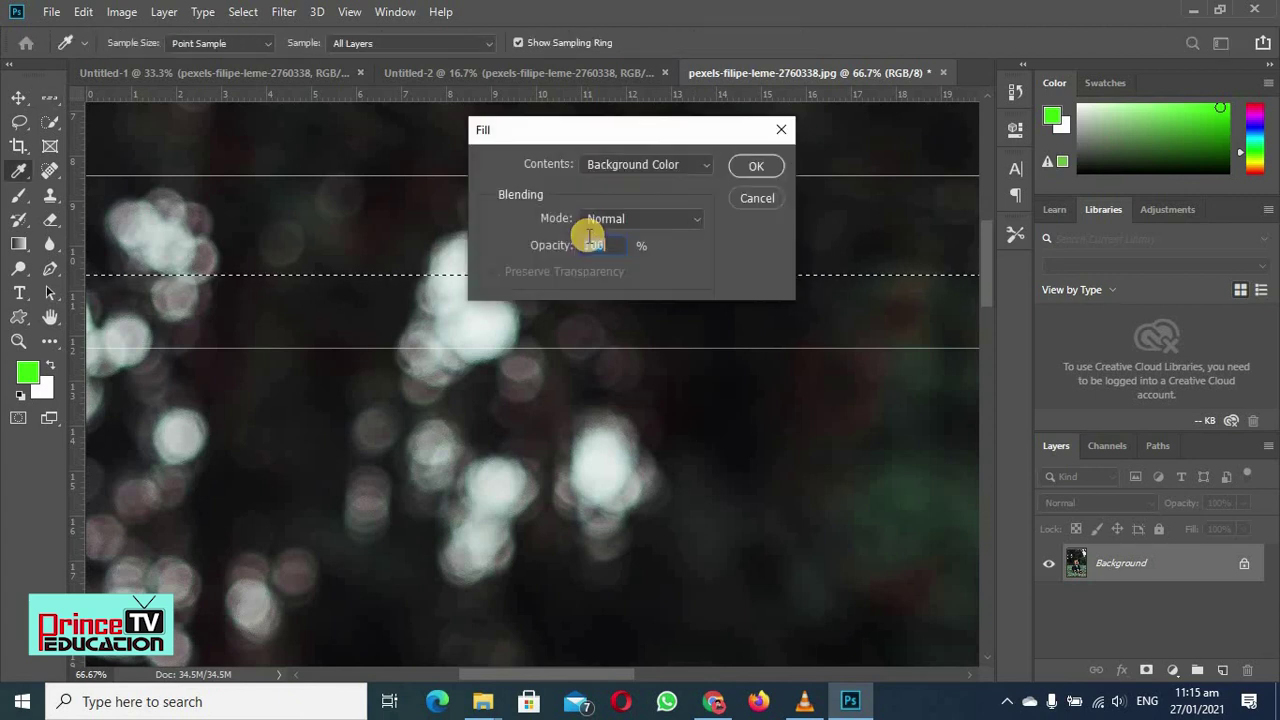
click(741, 168)
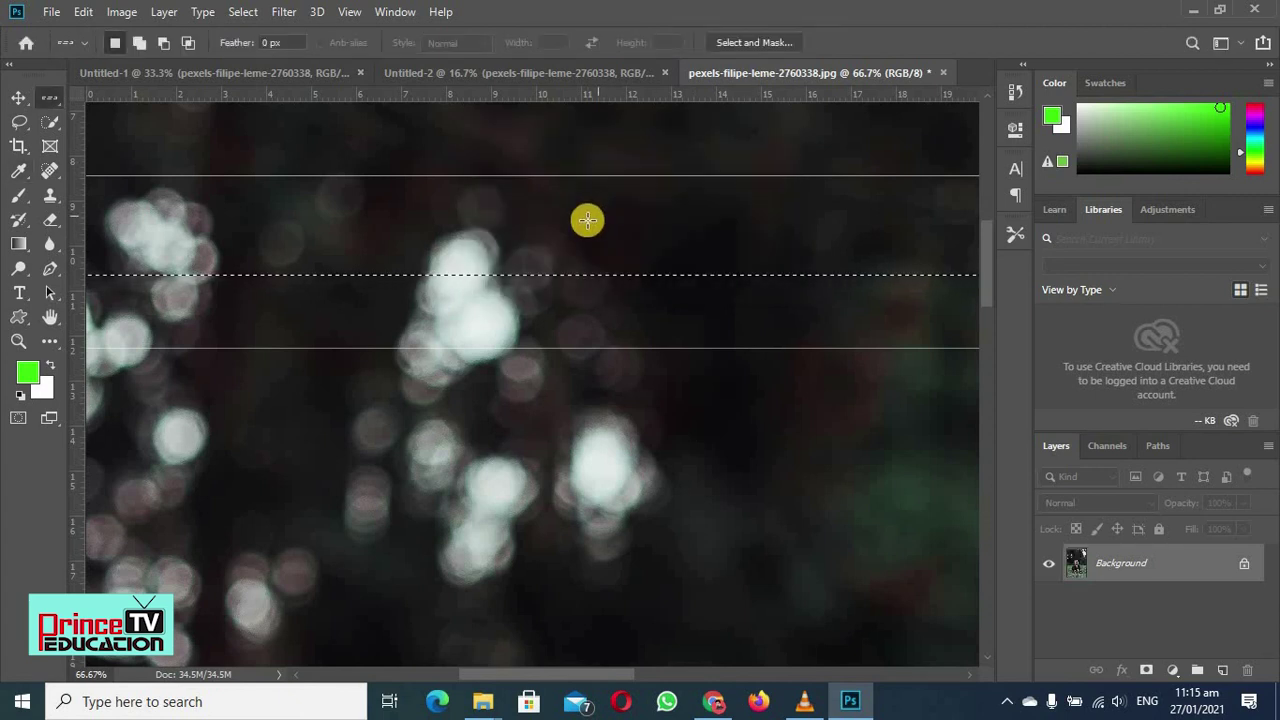
click(587, 220)
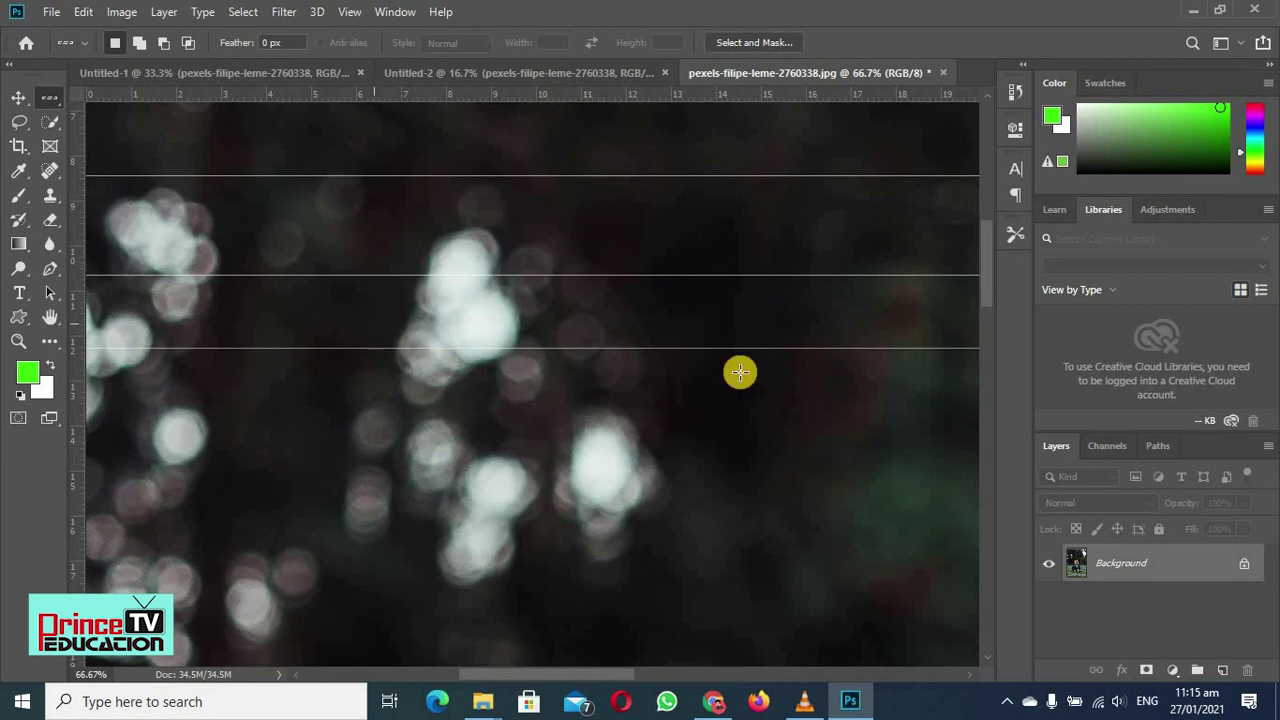
key(ctrl+minus)
key(ctrl+minus)
key(ctrl+minus)
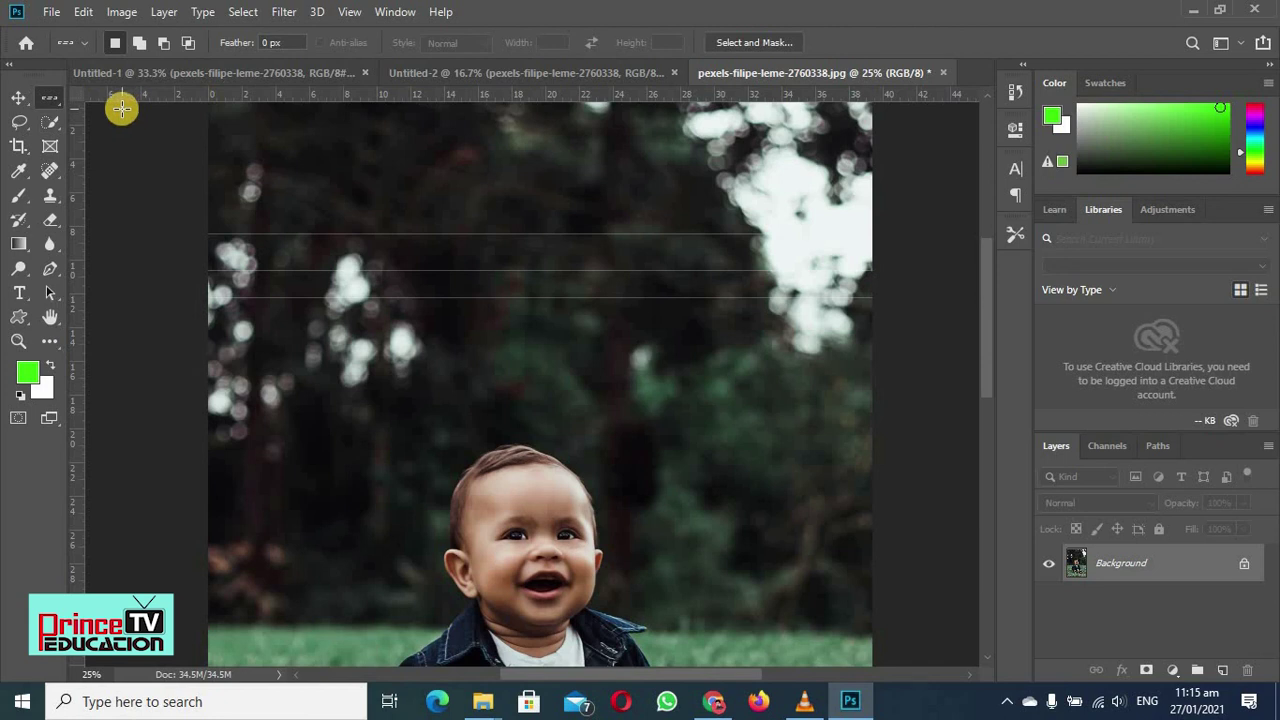
Activate the Single Column Marquee tool and switch back to the Rectangular Marquee tool.
click(52, 100)
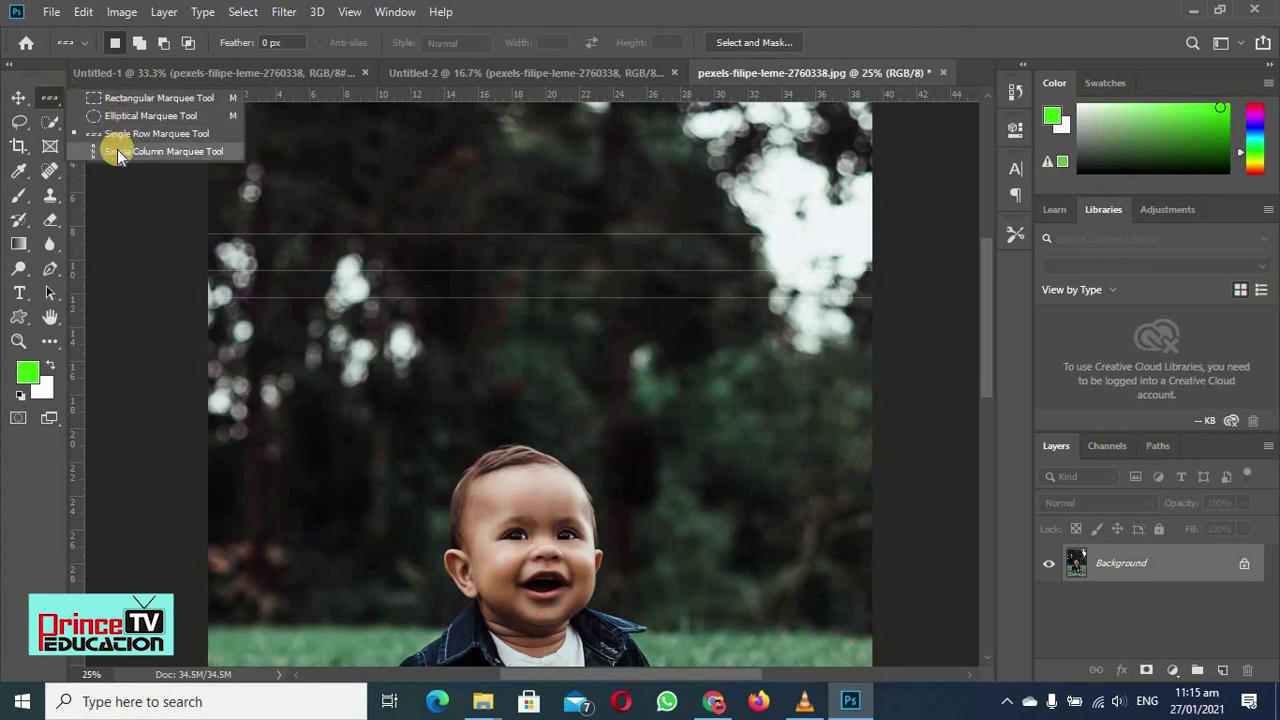
click(117, 150)
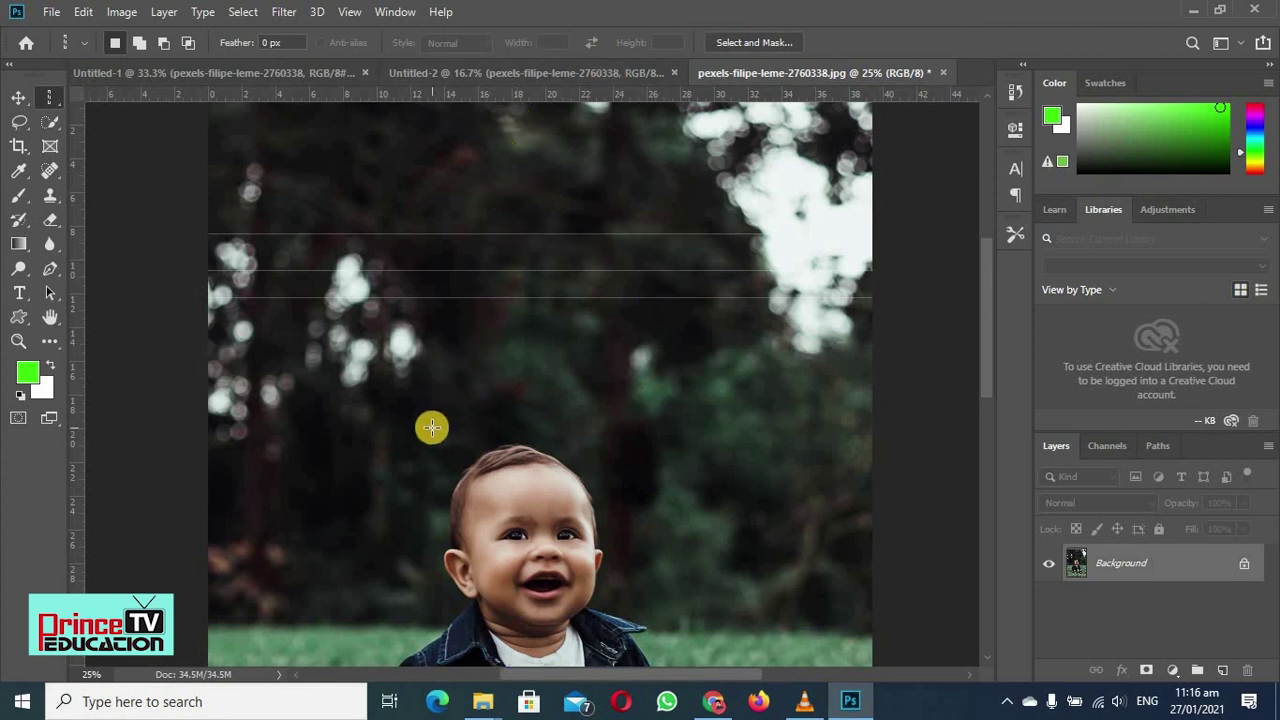
click(53, 103)
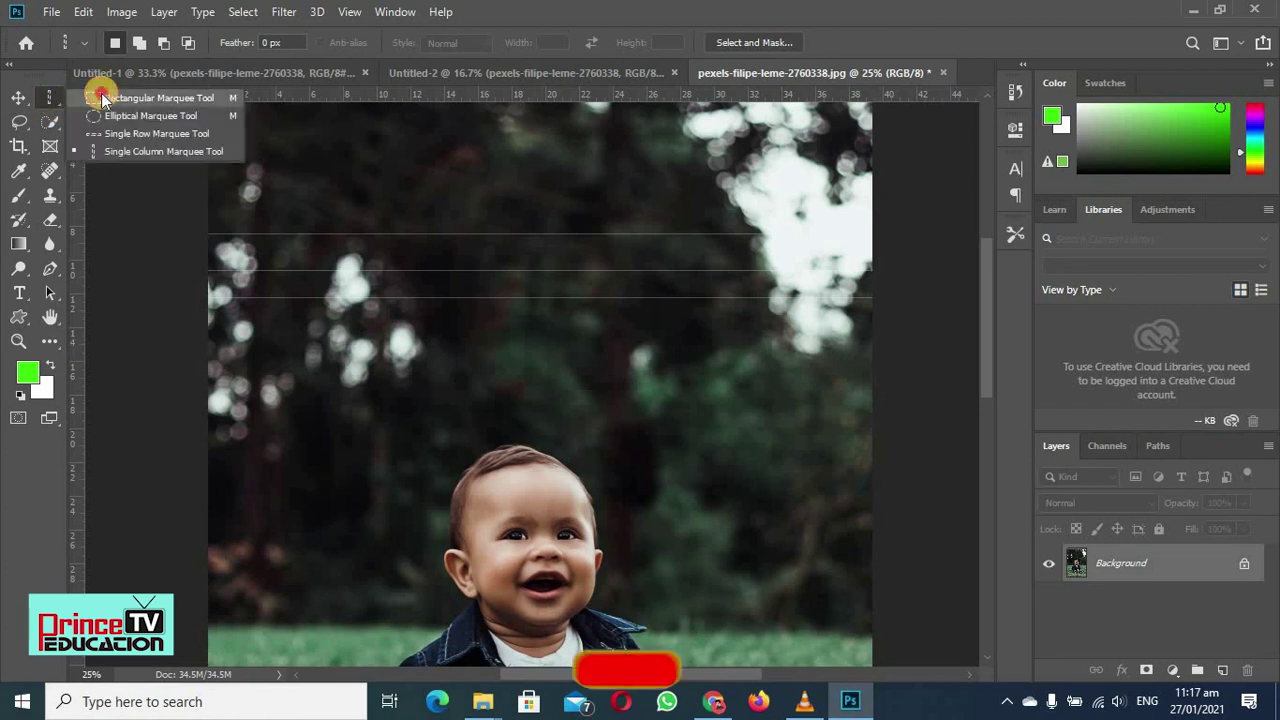
click(102, 98)
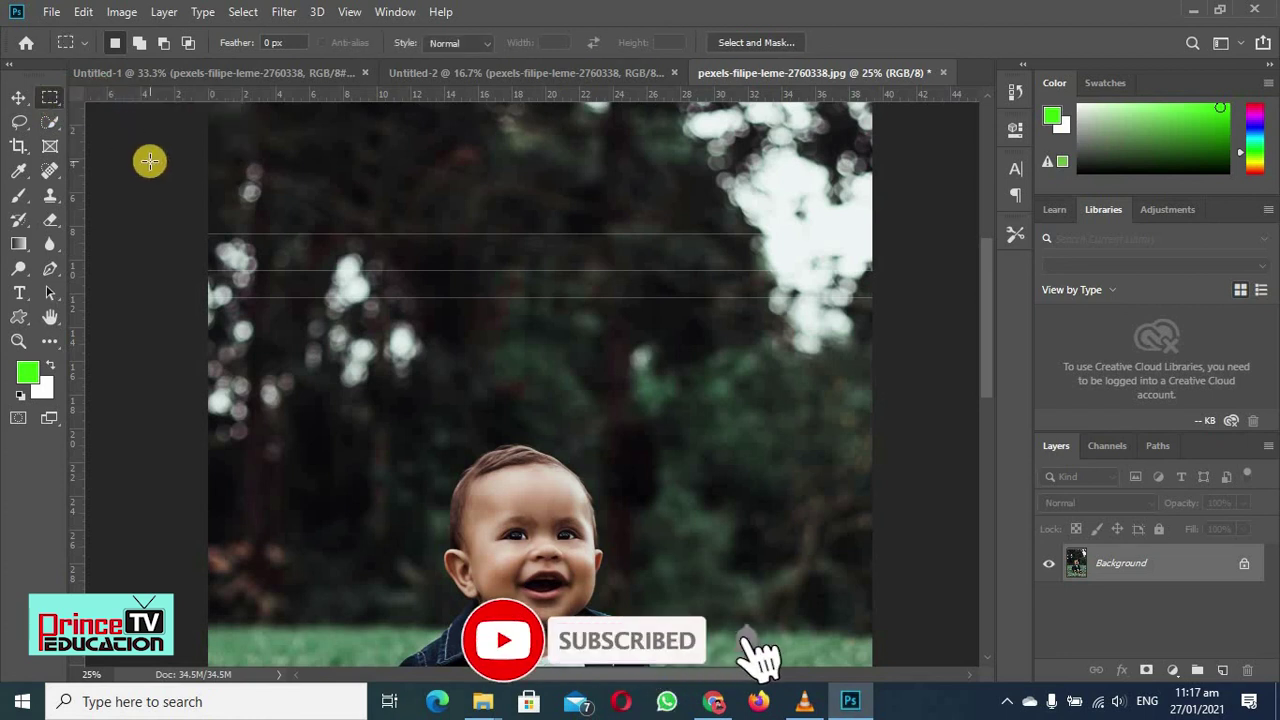